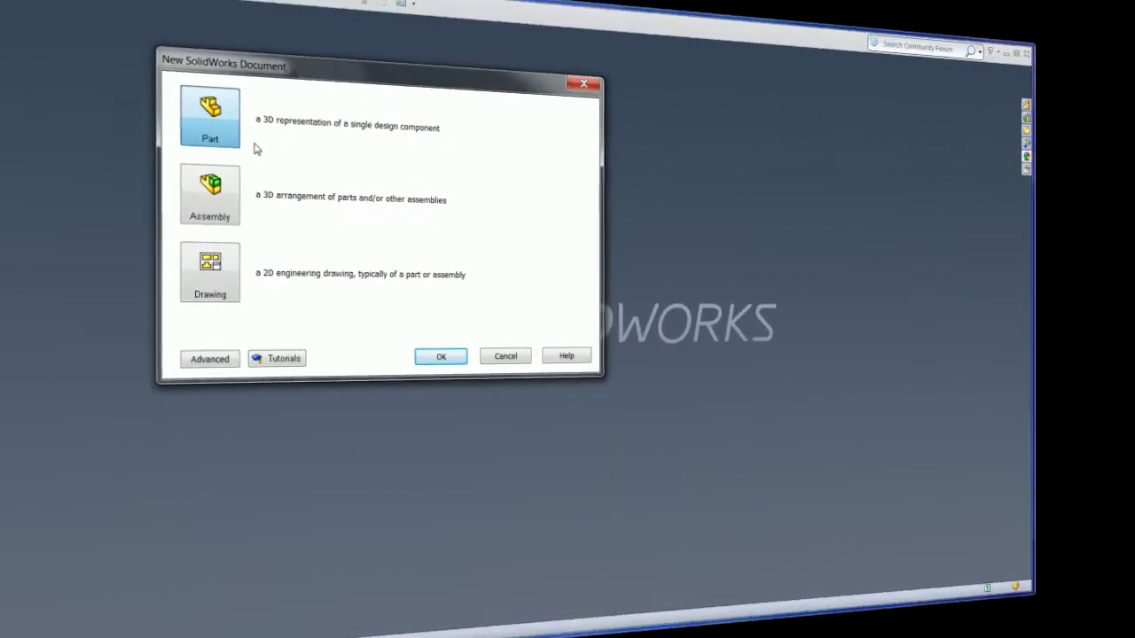
- Create a new blank part document, Part2
{"action": "left_click", "coordinate": [425, 355]}
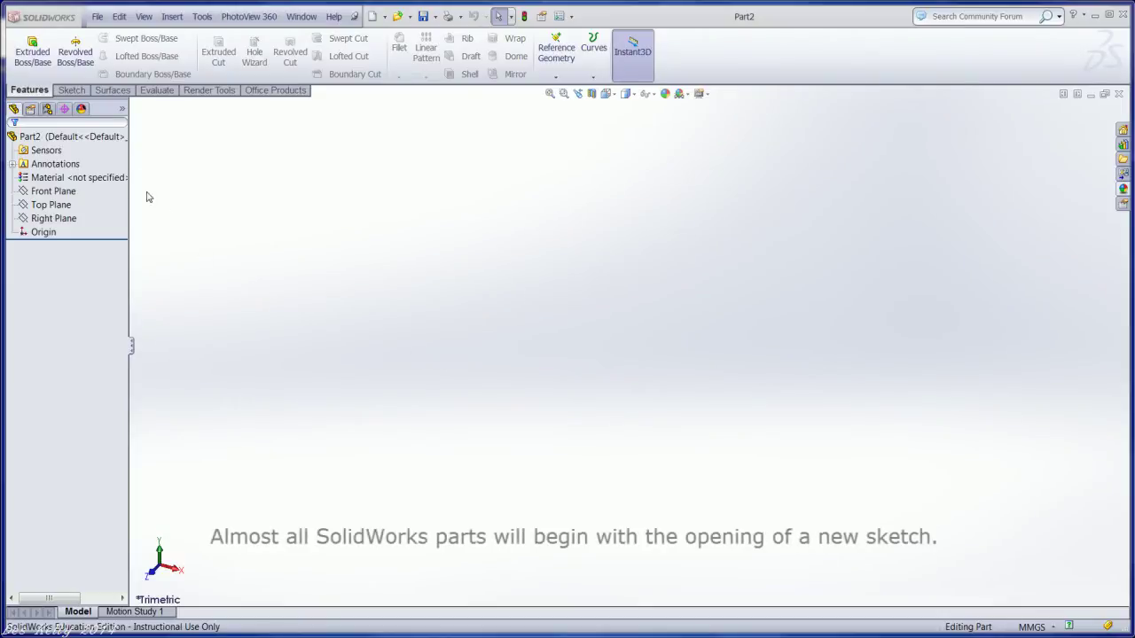
- On the Top Plane, sketch a circle centred on the origin with radius about 48 mm
{"action": "left_click", "coordinate": [74, 90]}
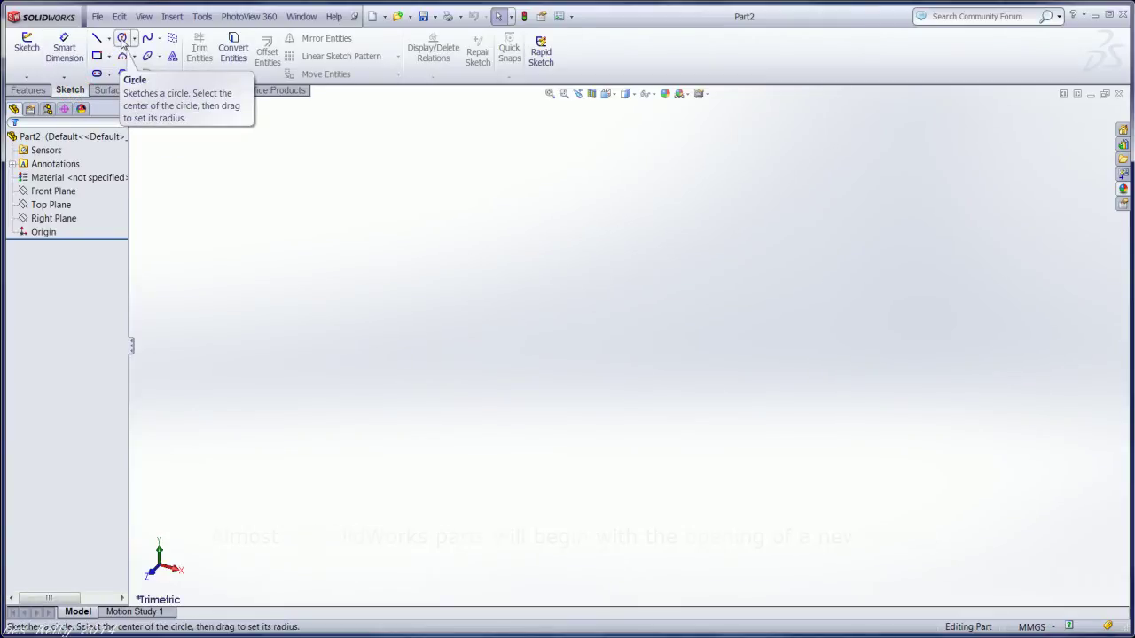
{"action": "left_click", "coordinate": [122, 40]}
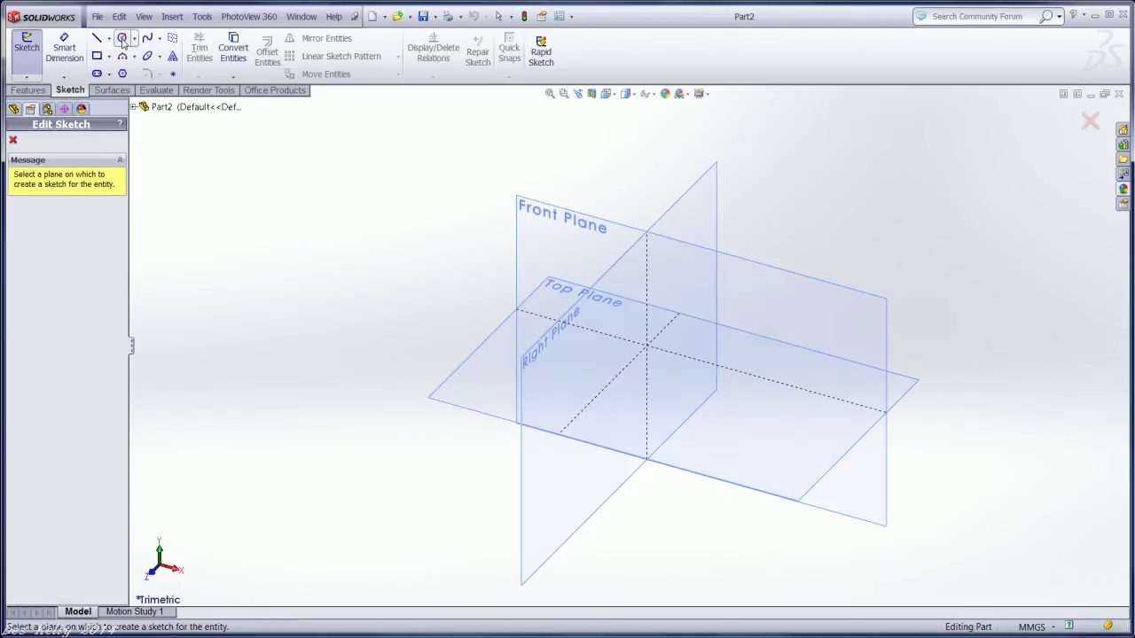
{"action": "left_click", "coordinate": [464, 365]}
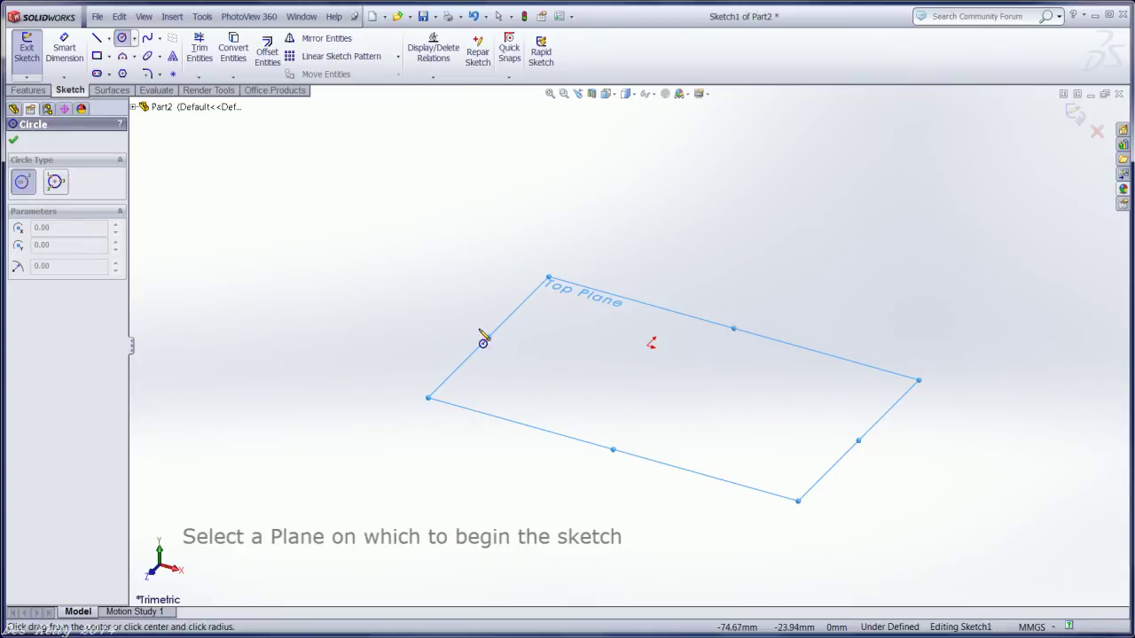
{"action": "left_click", "coordinate": [650, 350]}
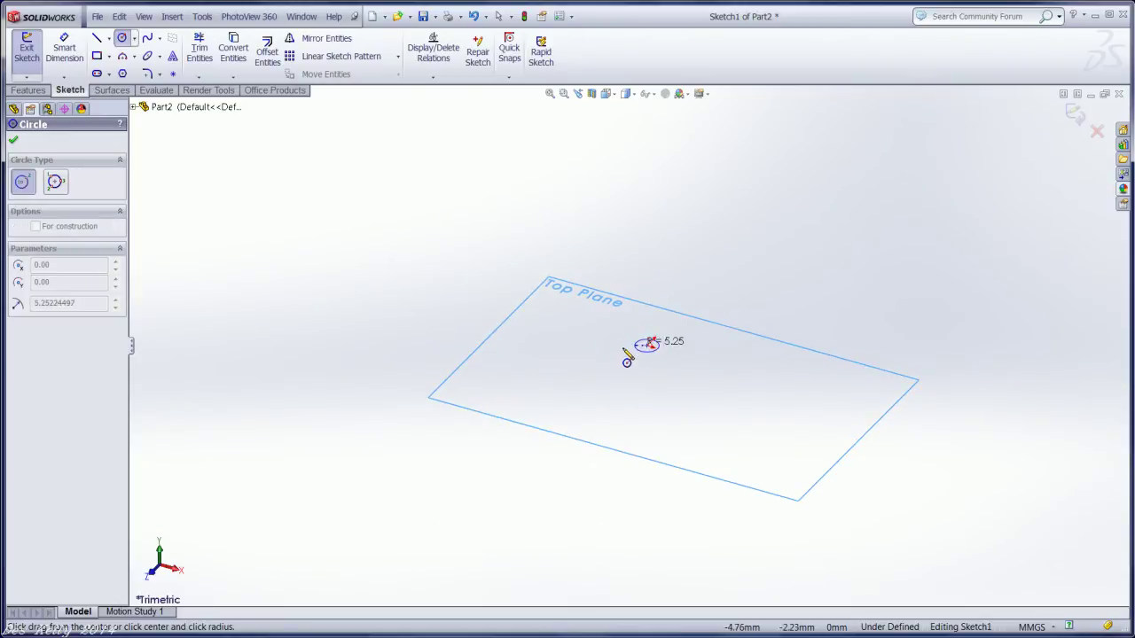
{"action": "left_click", "coordinate": [550, 387]}
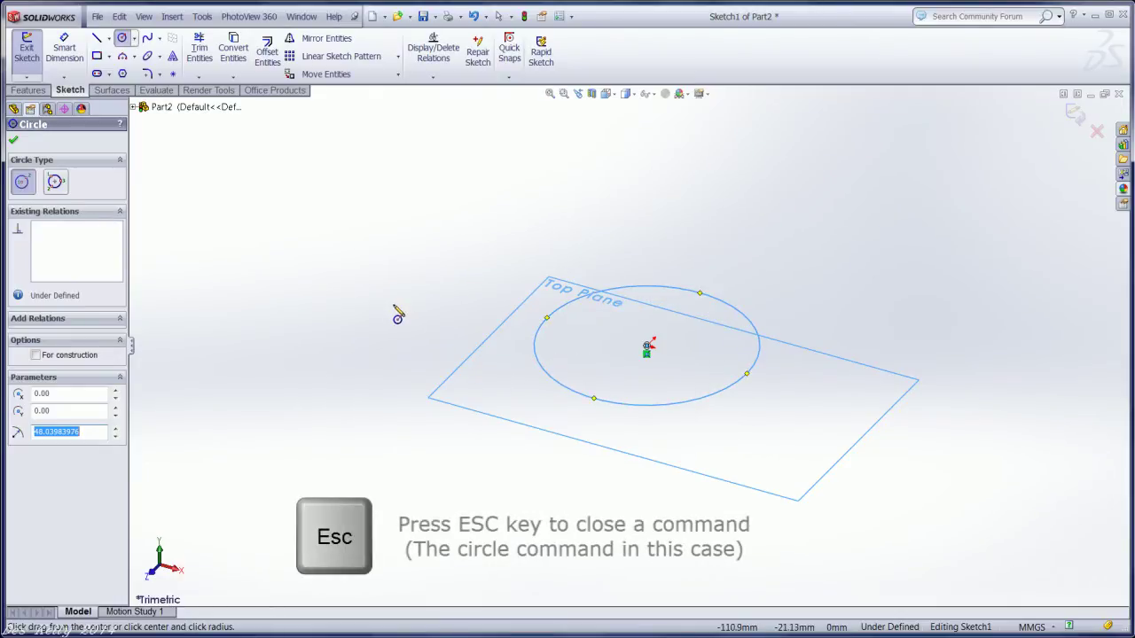
{"action": "key", "text": "Escape"}
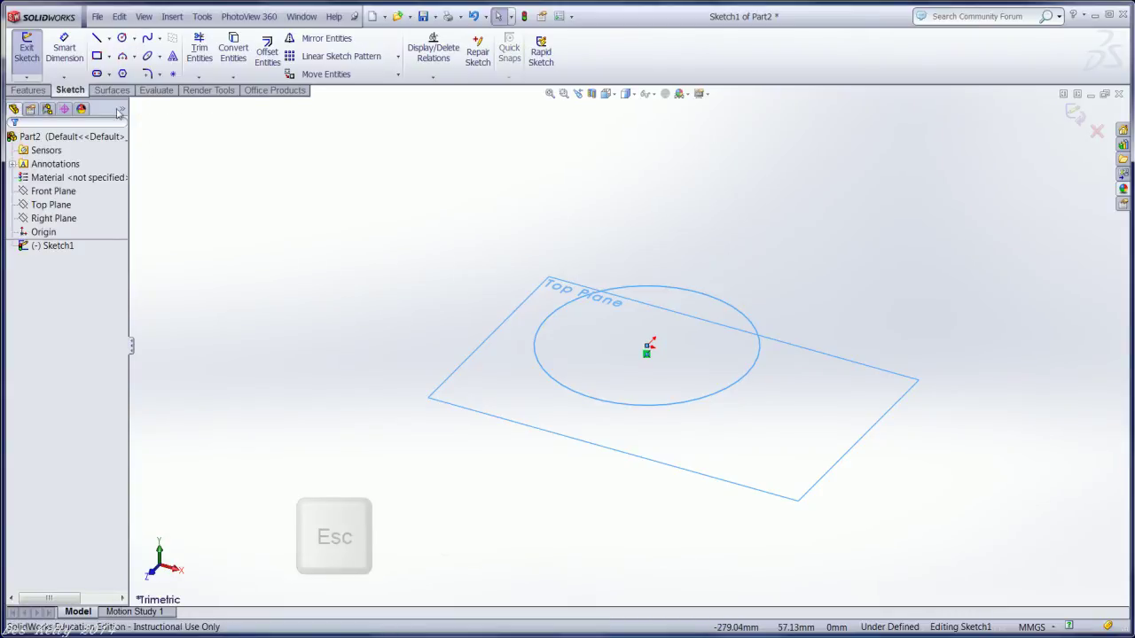
- Dimension the circle's diameter at 40 mm, then change it to 70 mm
{"action": "left_click", "coordinate": [64, 49]}
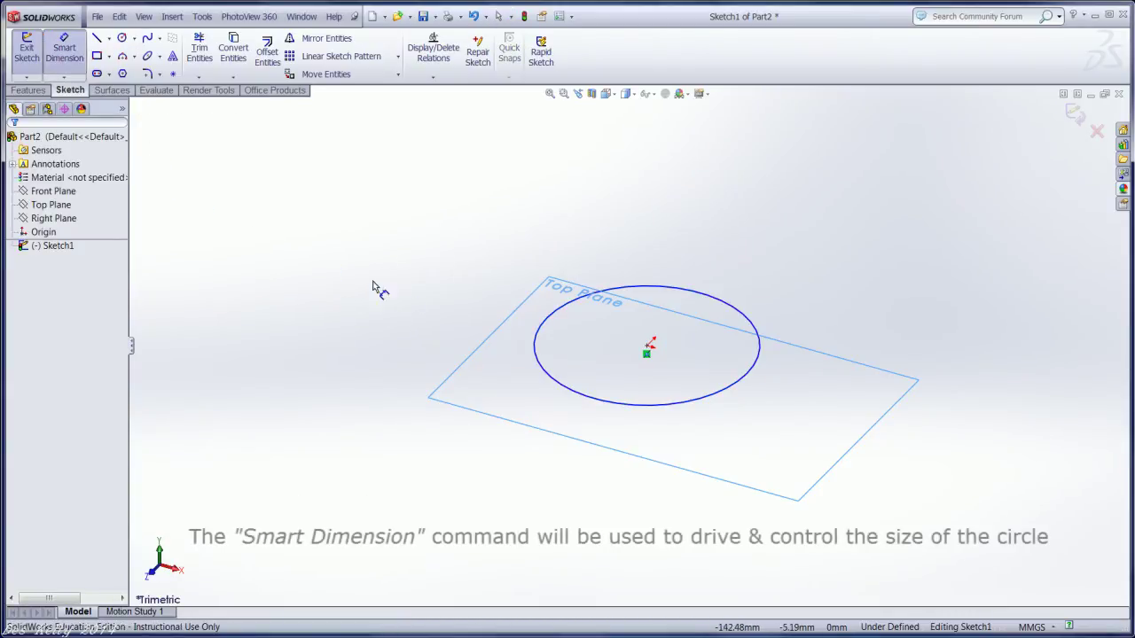
{"action": "left_click", "coordinate": [538, 332]}
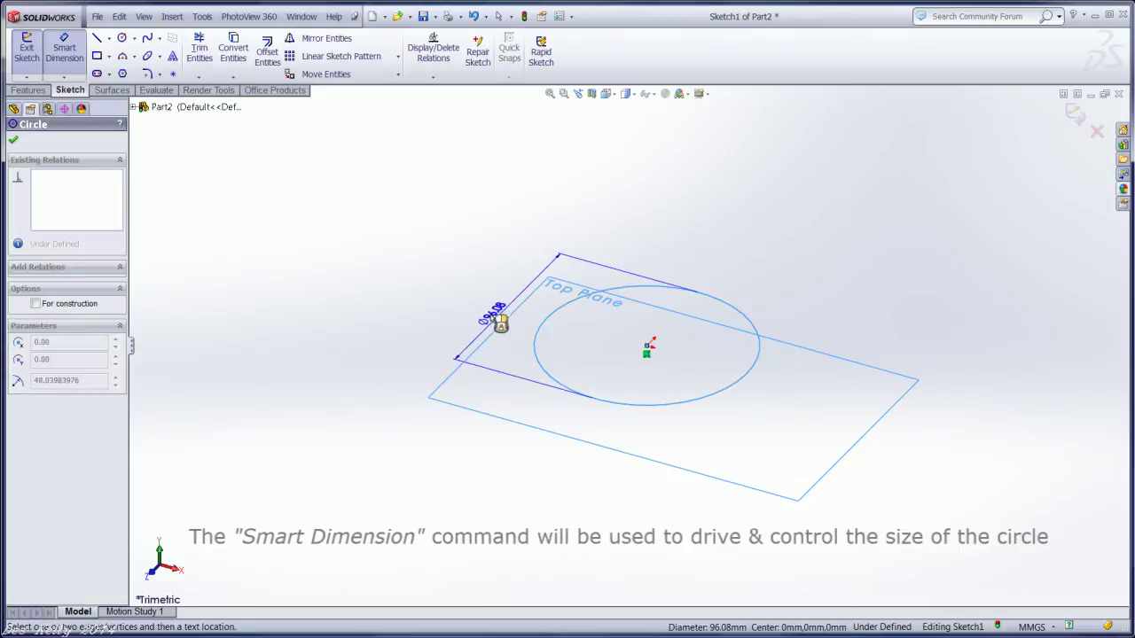
{"action": "left_click", "coordinate": [447, 304]}
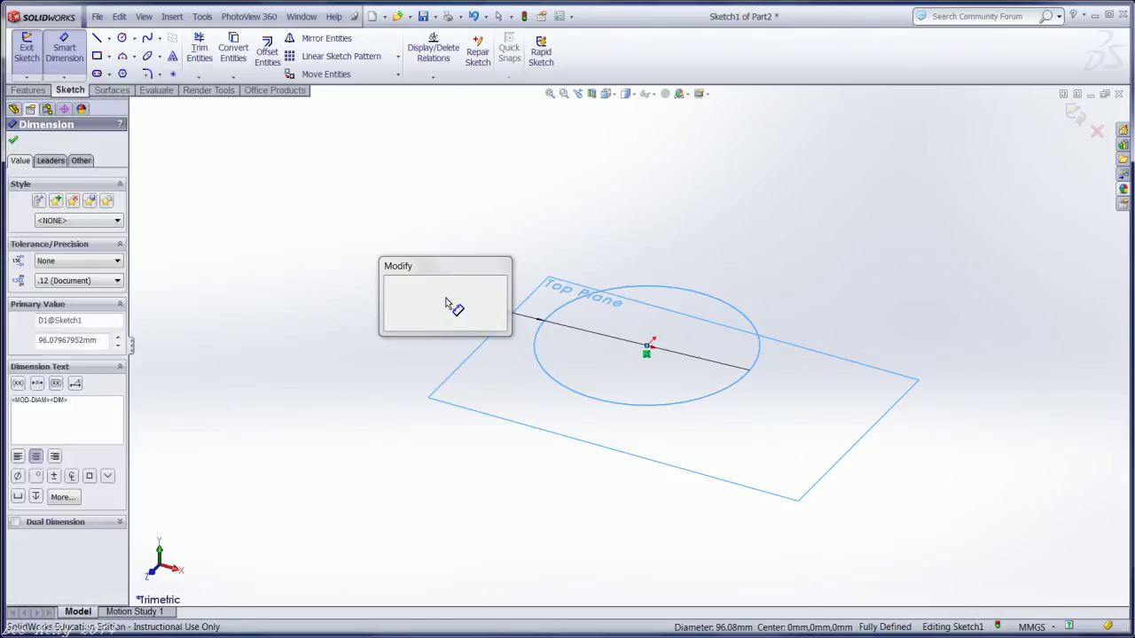
{"action": "type", "text": "4"}
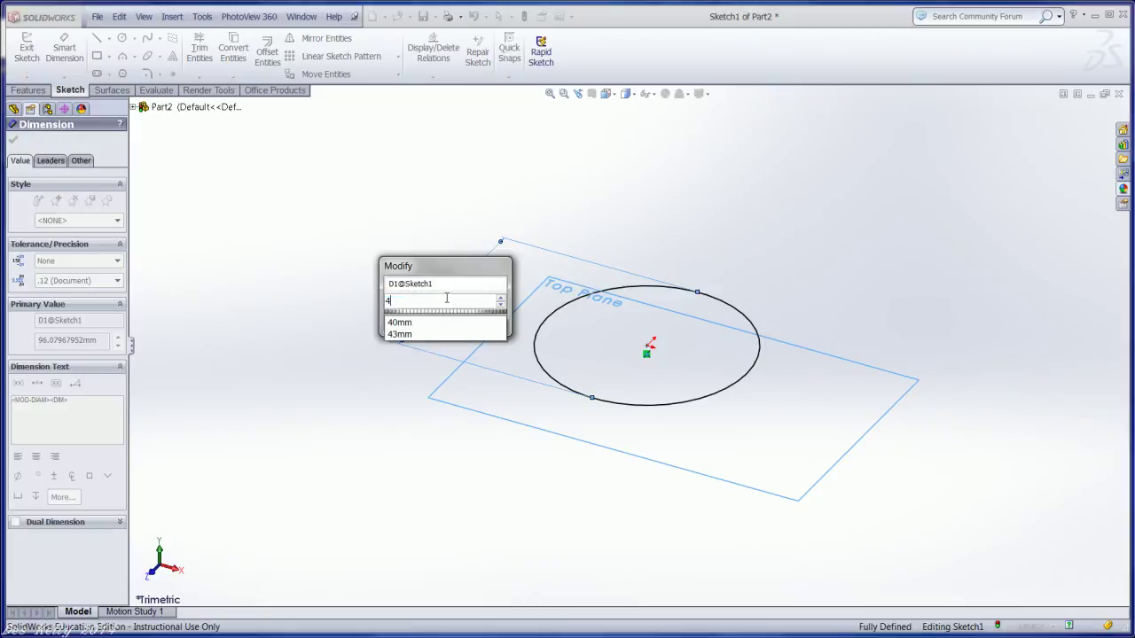
{"action": "type", "text": "0"}
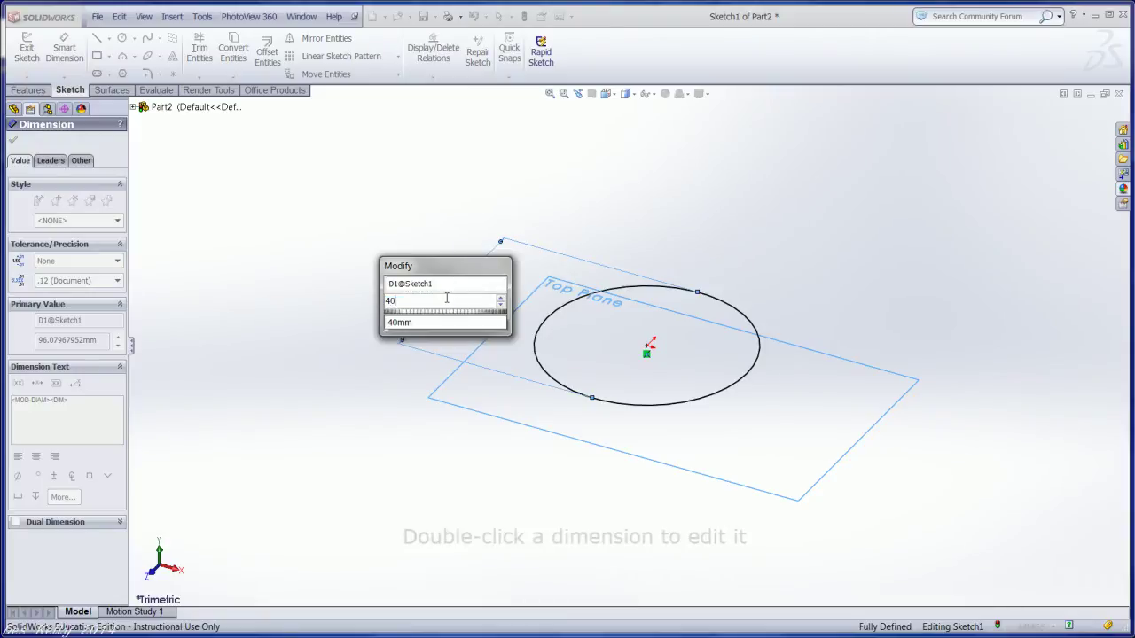
{"action": "key", "text": "Return"}
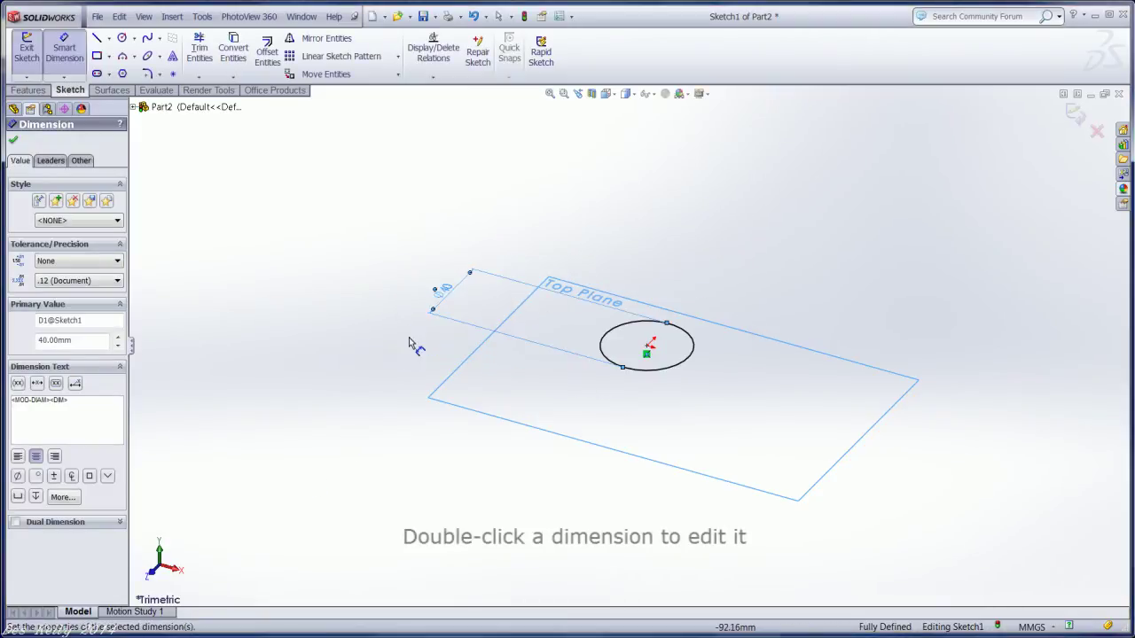
{"action": "double_click", "coordinate": [451, 291]}
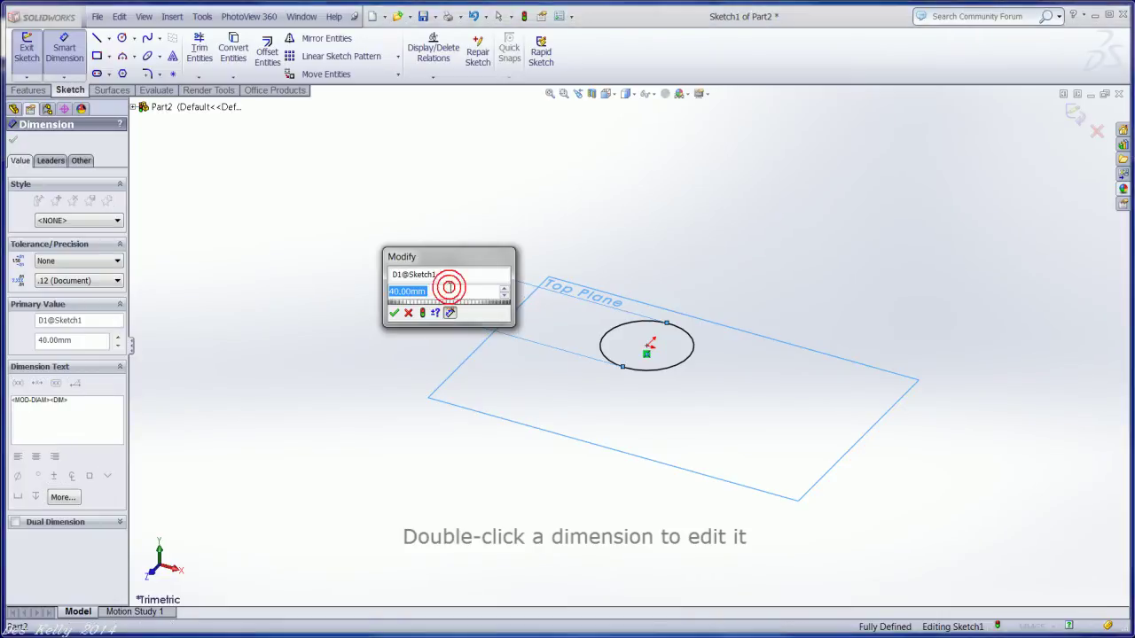
{"action": "type", "text": "70"}
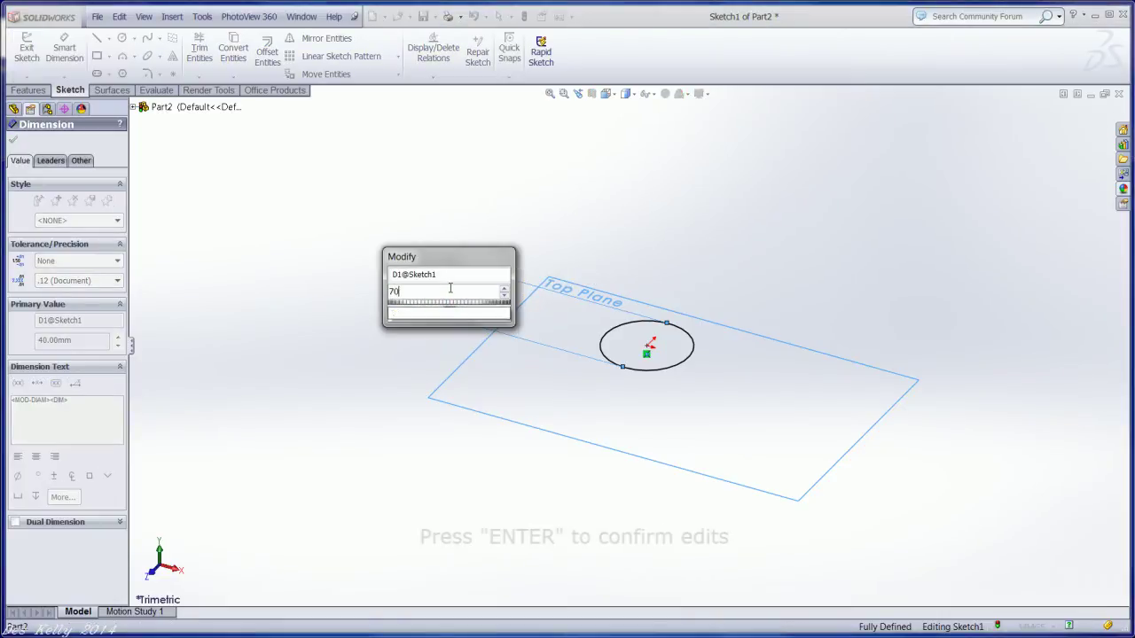
{"action": "key", "text": "Return"}
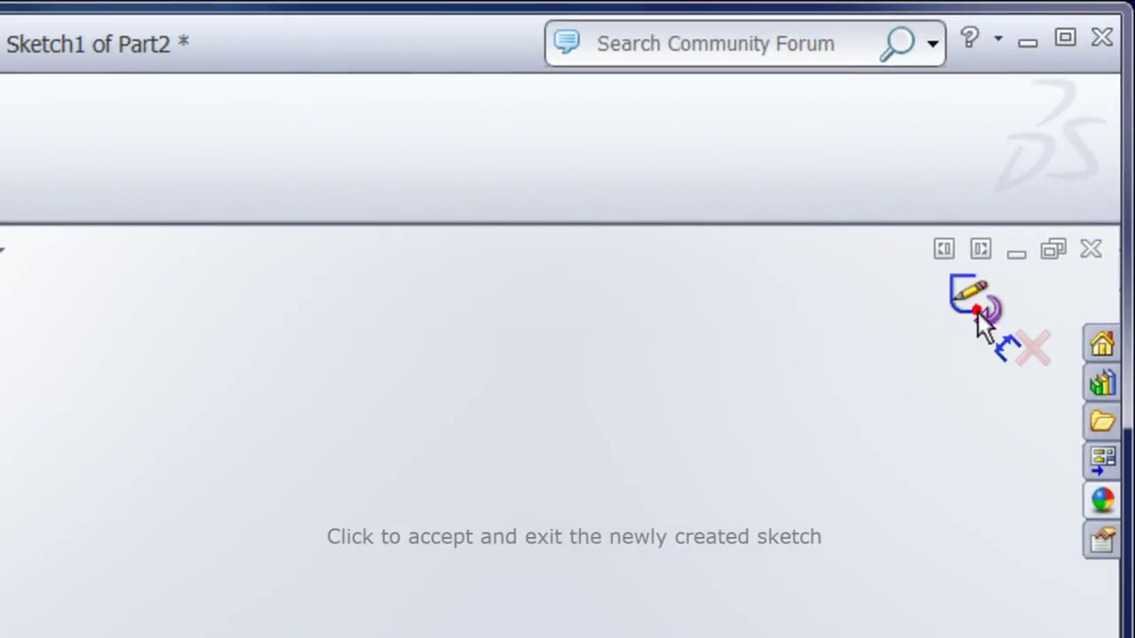
- Exit the sketch and start an extruded boss, dragging it to about 64 mm tall
{"action": "left_click", "coordinate": [979, 312]}
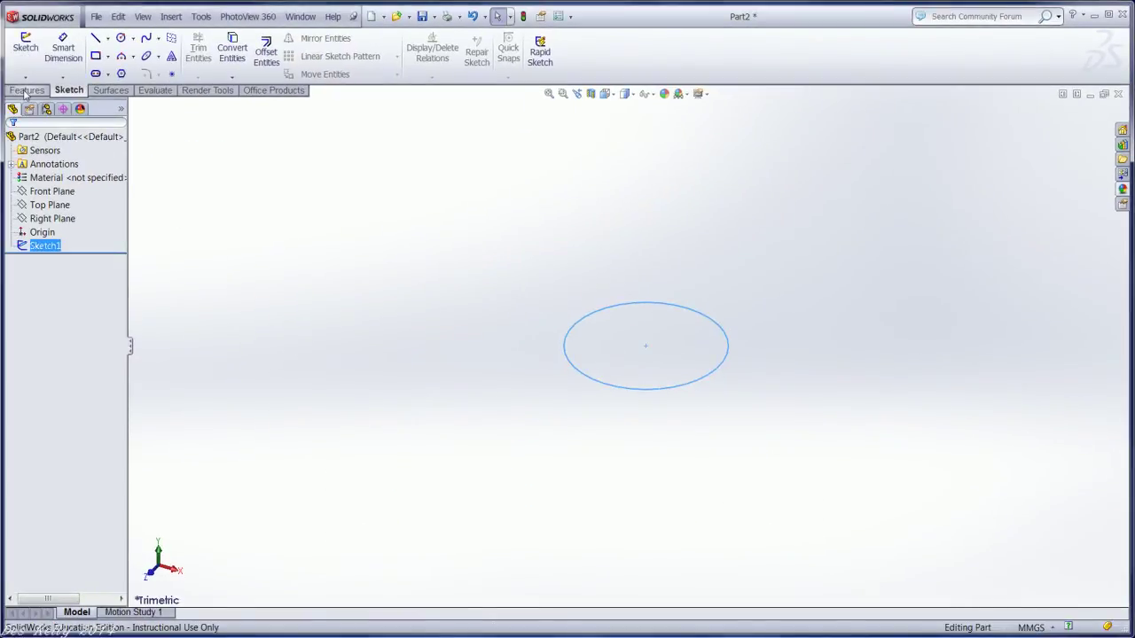
{"action": "left_click", "coordinate": [25, 91]}
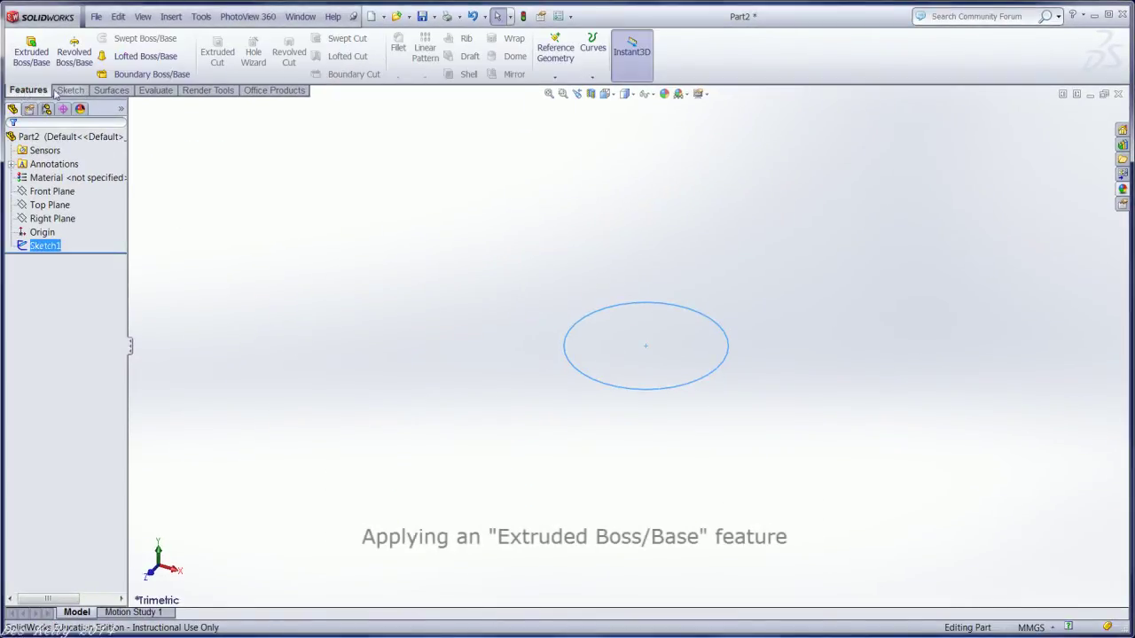
{"action": "left_click", "coordinate": [32, 56]}
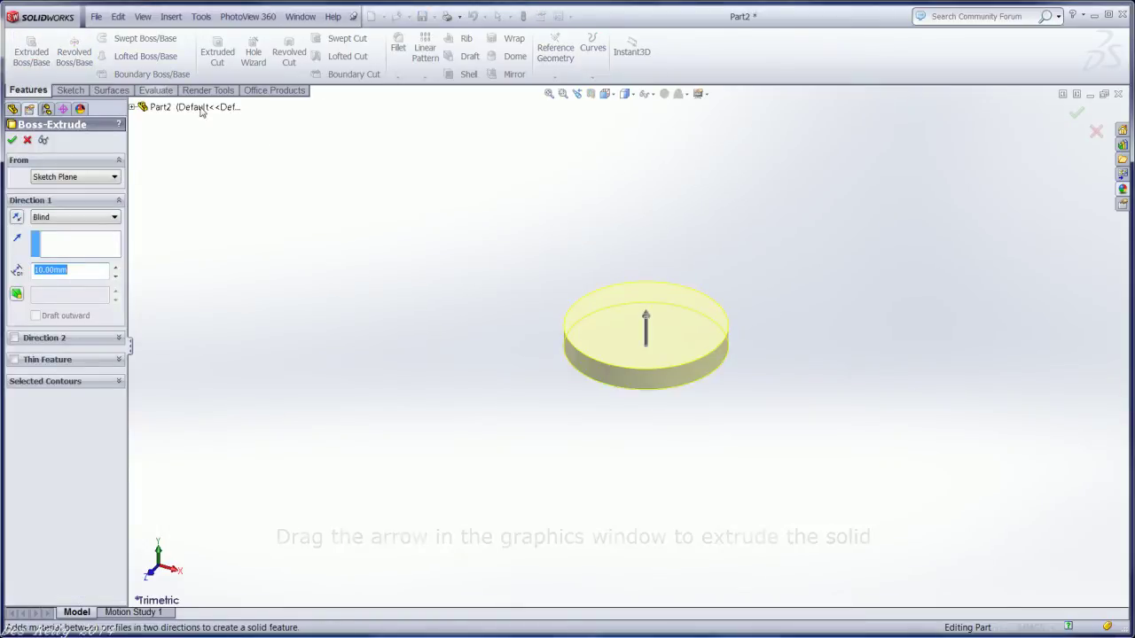
{"action": "mouse_move", "coordinate": [647, 319]}
{"action": "left_mouse_down"}
{"action": "mouse_move", "coordinate": [651, 167]}
{"action": "mouse_move", "coordinate": [655, 245]}
{"action": "left_mouse_up"}
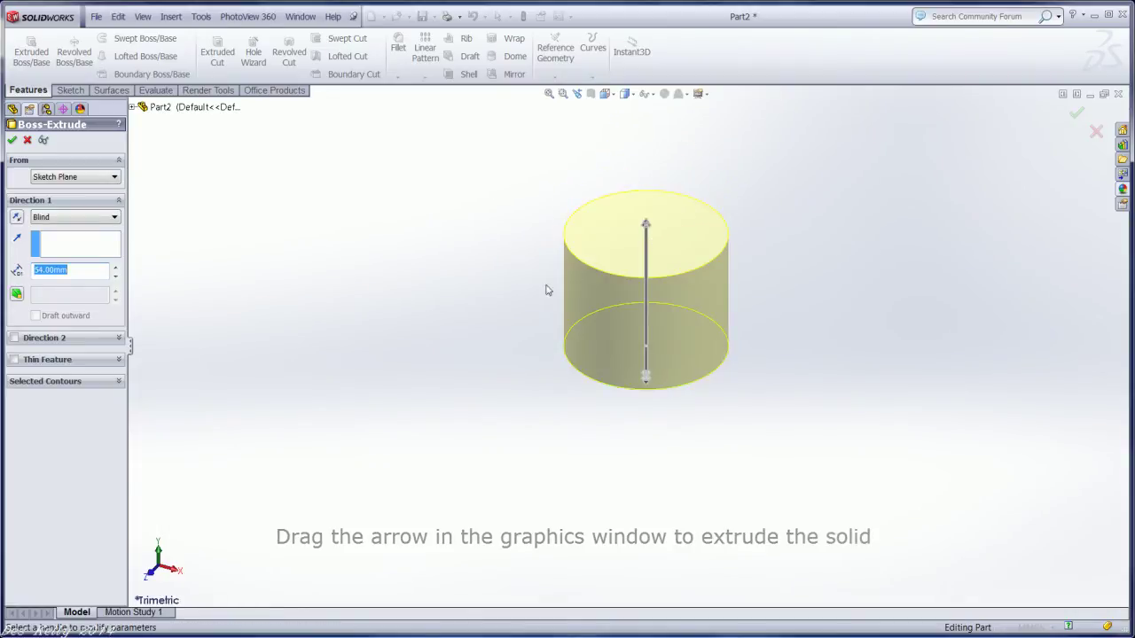
- Set the extrusion depth to 100 mm and accept the solid cylinder
{"action": "left_click", "coordinate": [115, 267]}
{"action": "left_click", "coordinate": [116, 267]}
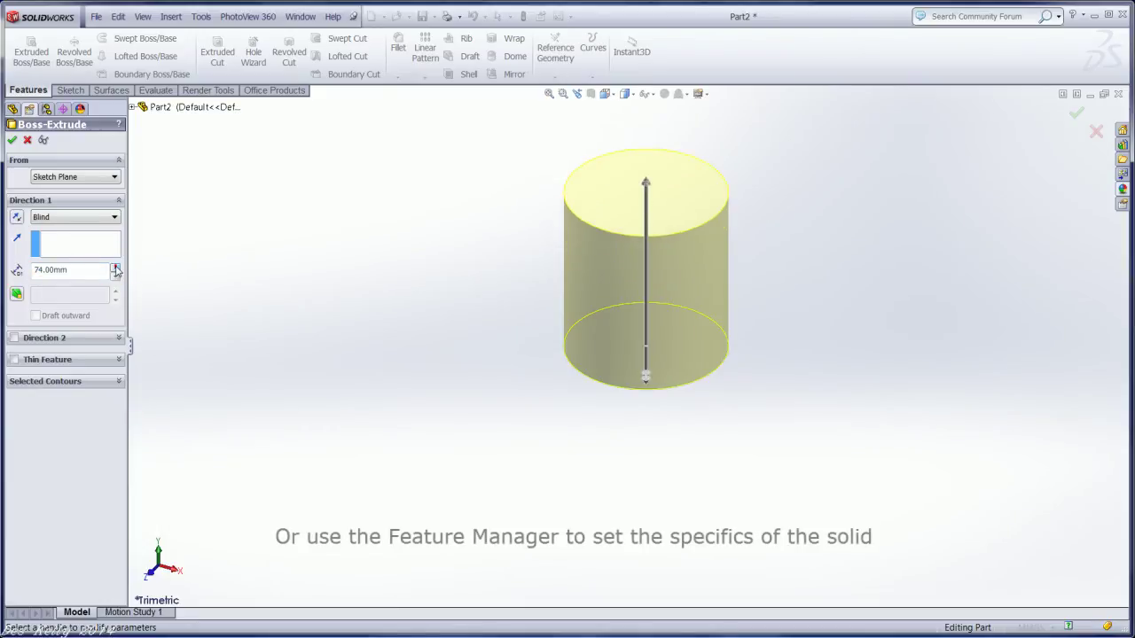
{"action": "left_click", "coordinate": [115, 267]}
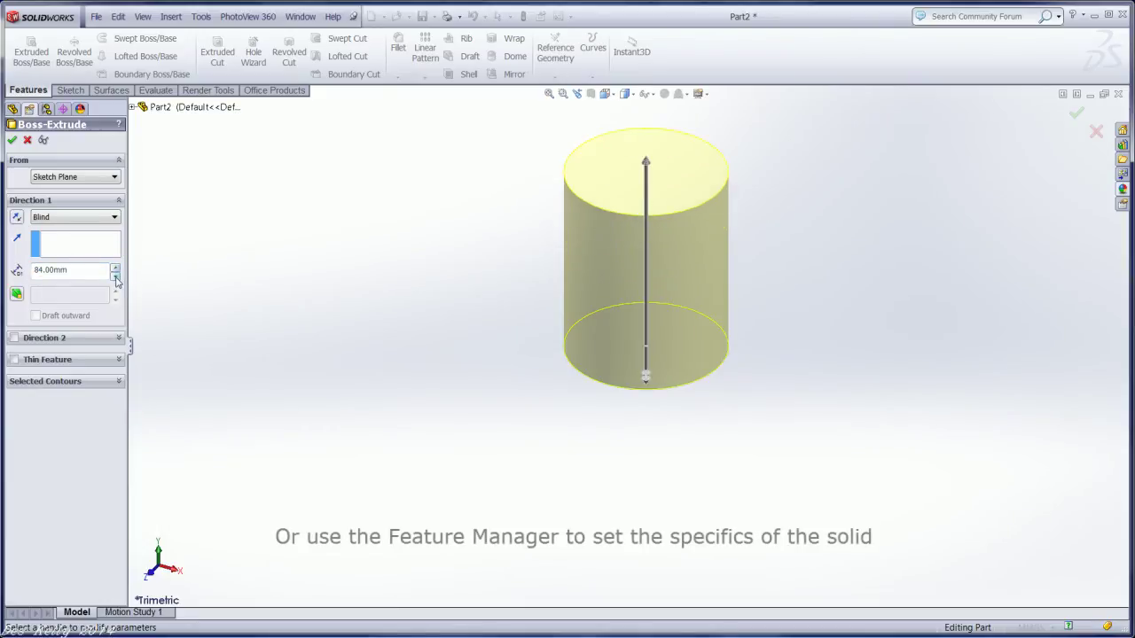
{"action": "left_click", "coordinate": [115, 278]}
{"action": "left_click", "coordinate": [115, 278]}
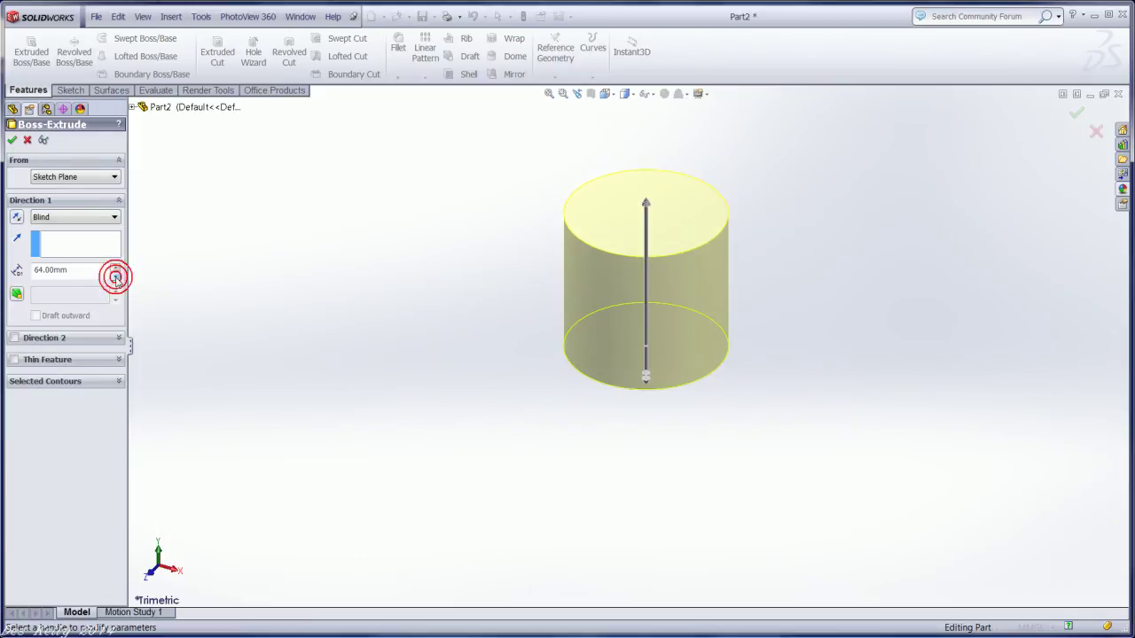
{"action": "left_click", "coordinate": [116, 278]}
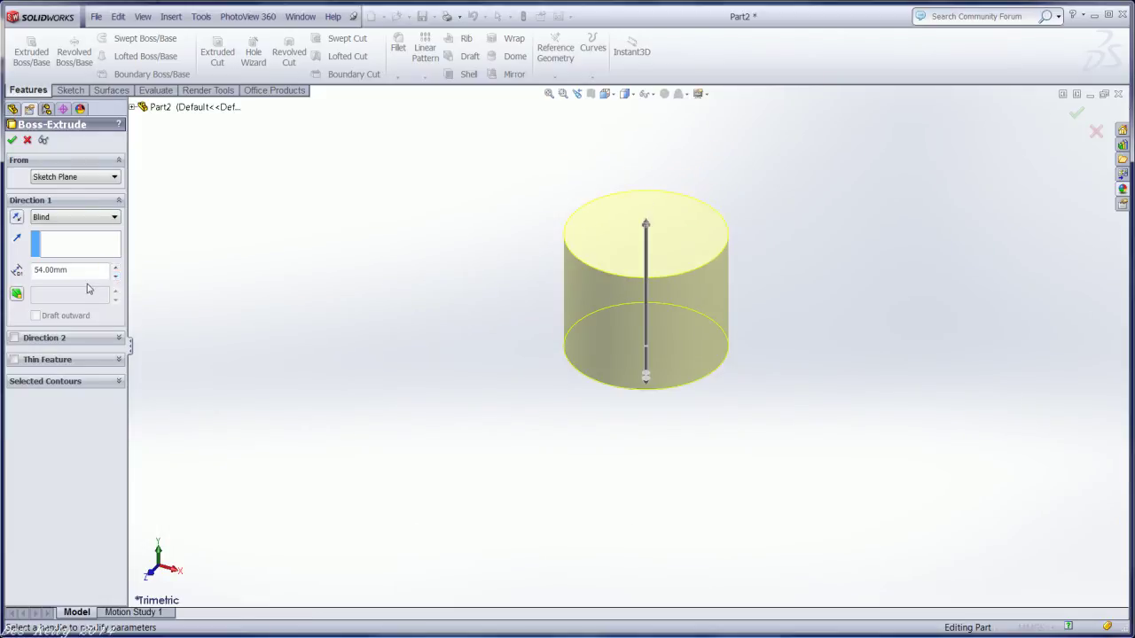
{"action": "double_click", "coordinate": [83, 272]}
{"action": "type", "text": "100"}
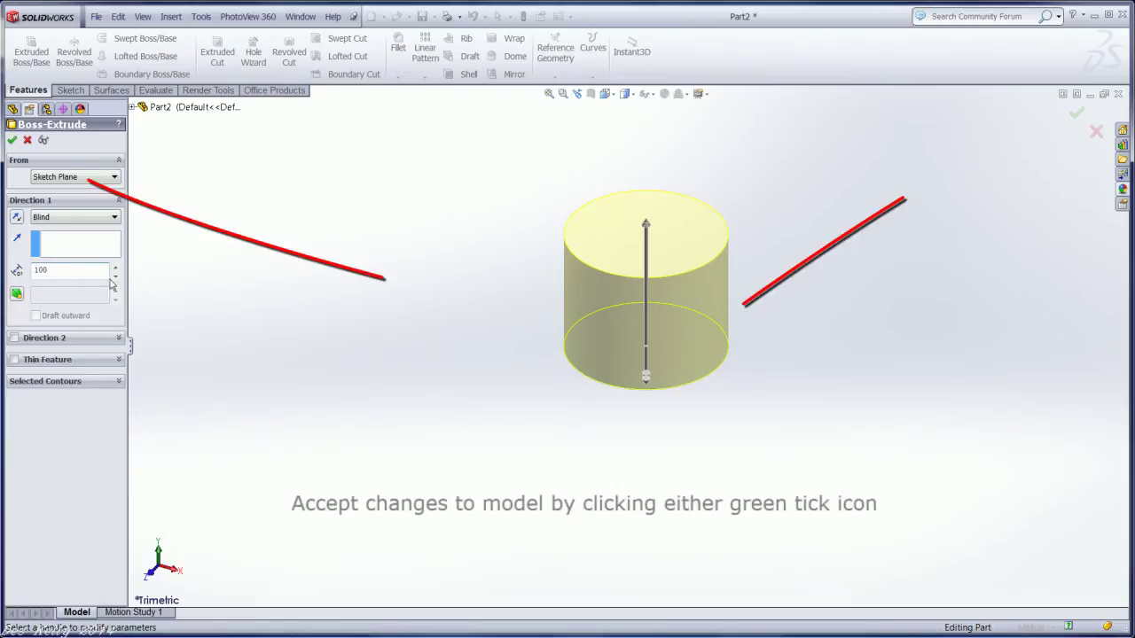
{"action": "left_click", "coordinate": [12, 140]}
- Rename Boss-Extrude1 to 'Cylinder Body' in the feature tree
{"action": "mouse_move", "coordinate": [507, 347]}
{"action": "middle_mouse_down"}
{"action": "mouse_move", "coordinate": [524, 314]}
{"action": "mouse_move", "coordinate": [507, 336]}
{"action": "middle_mouse_up"}
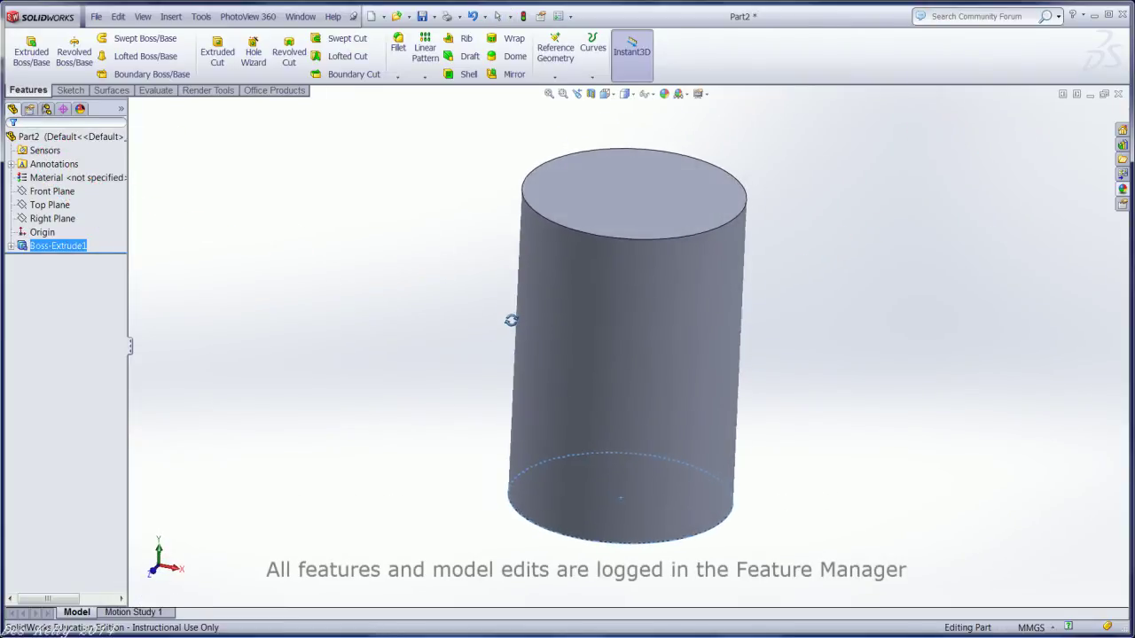
{"action": "left_click", "coordinate": [471, 358]}
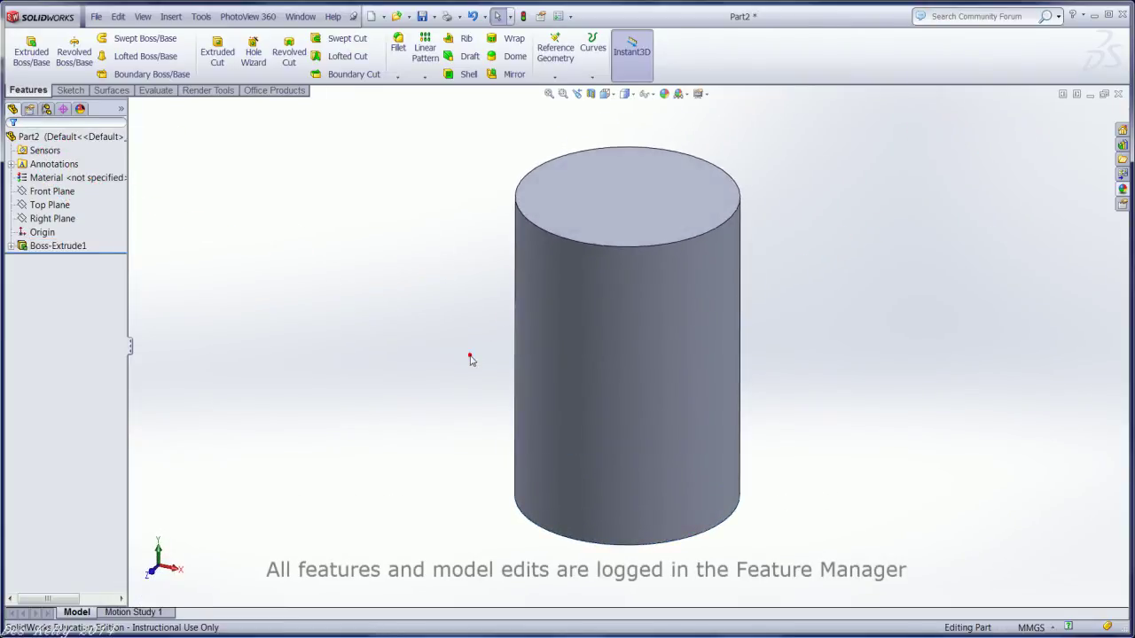
{"action": "left_click", "coordinate": [52, 248]}
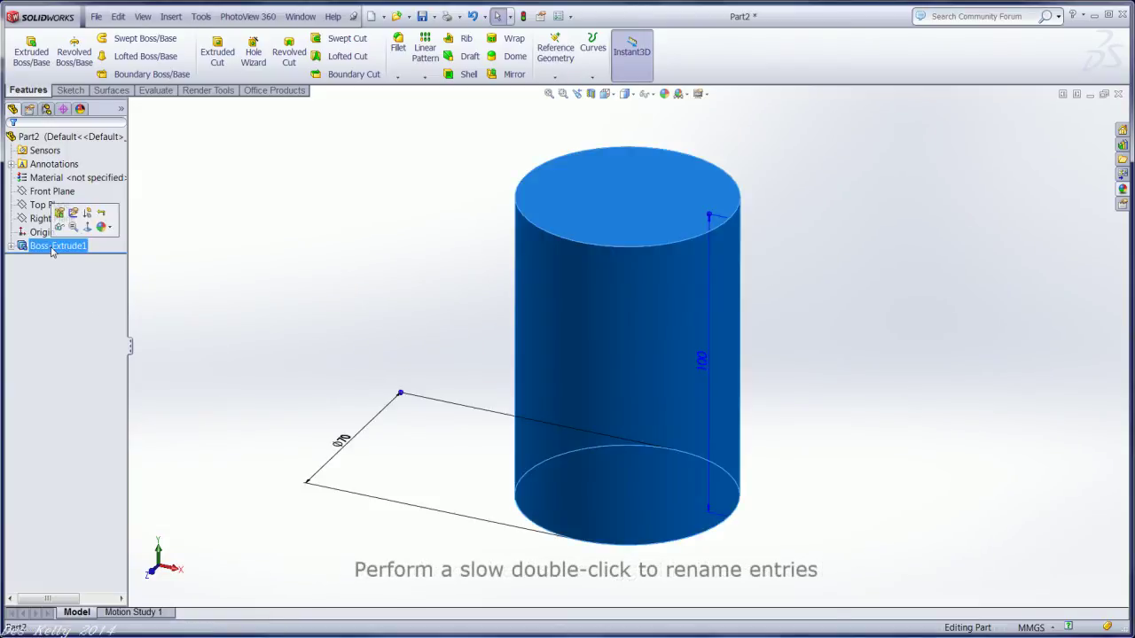
{"action": "left_click", "coordinate": [52, 251]}
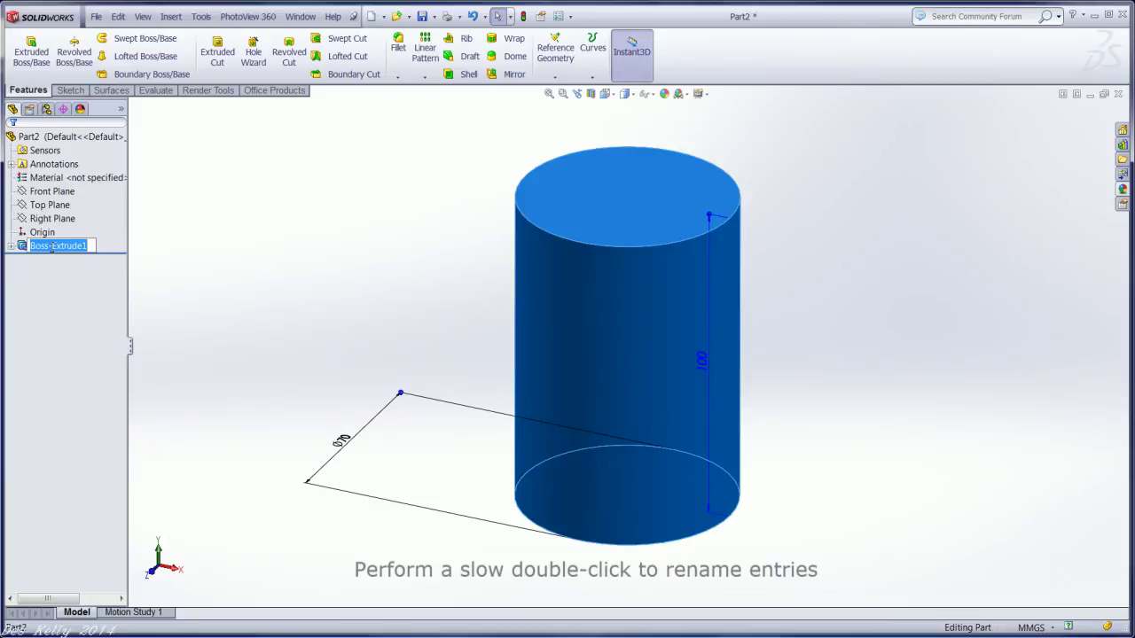
{"action": "type", "text": "Cylinder Body"}
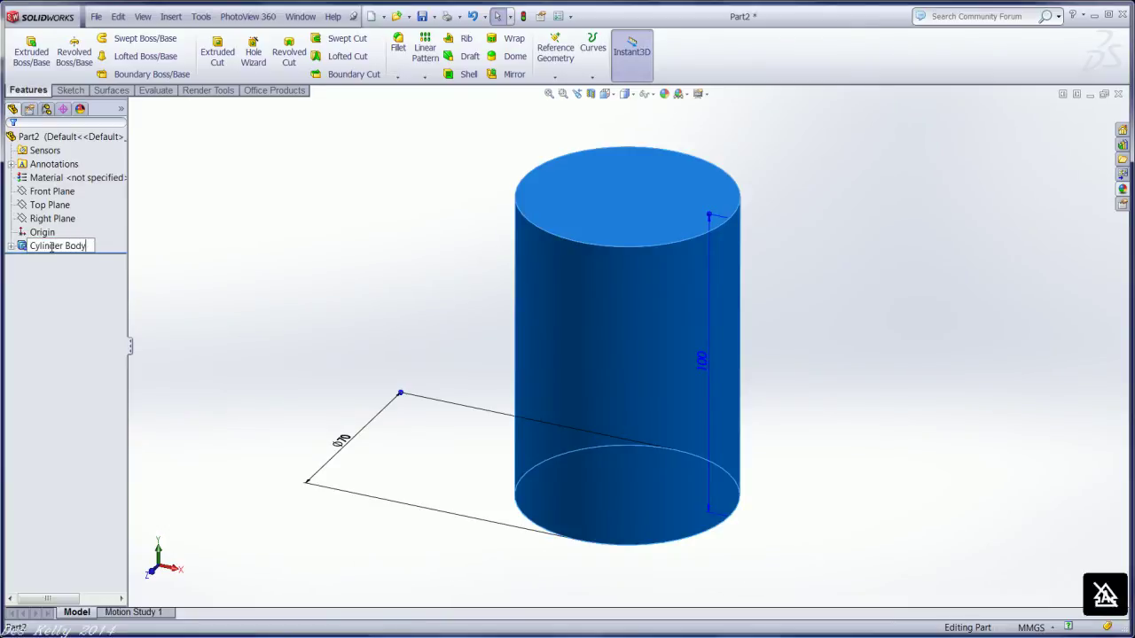
{"action": "left_click", "coordinate": [203, 275]}
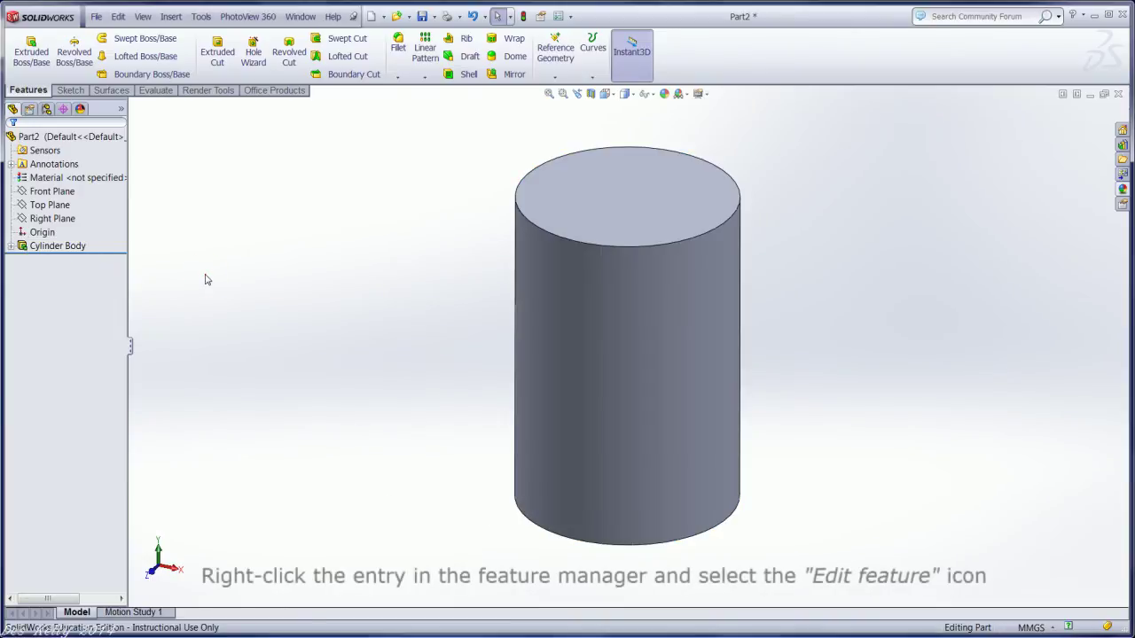
- Edit Cylinder Body to add a 7° outward draft so it flares toward the top
{"action": "right_click", "coordinate": [42, 250]}
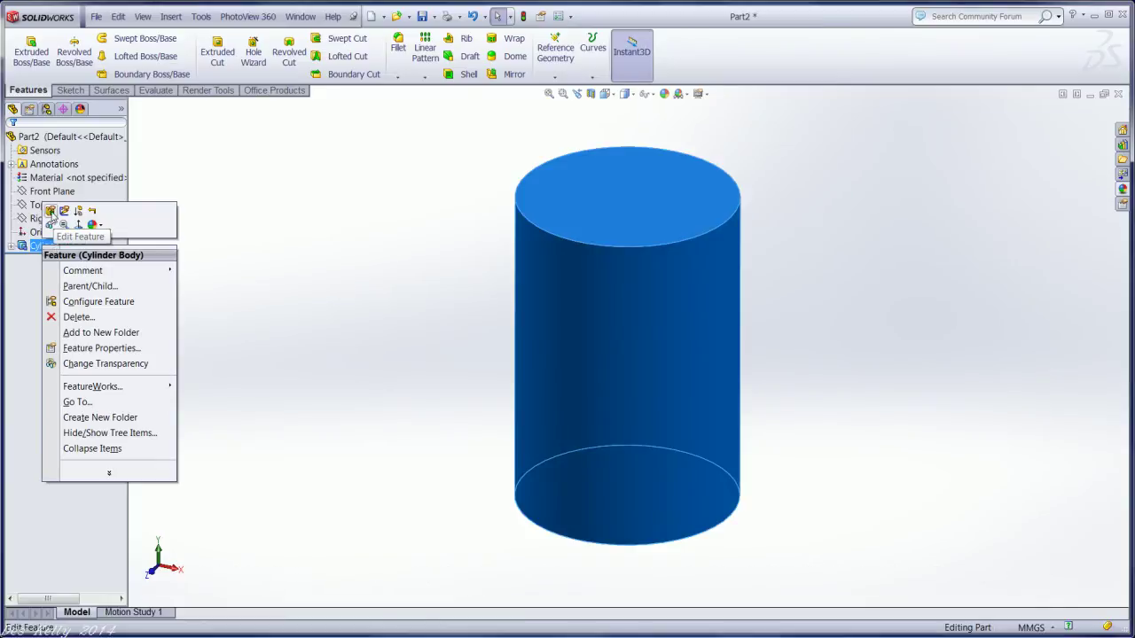
{"action": "left_click", "coordinate": [50, 211]}
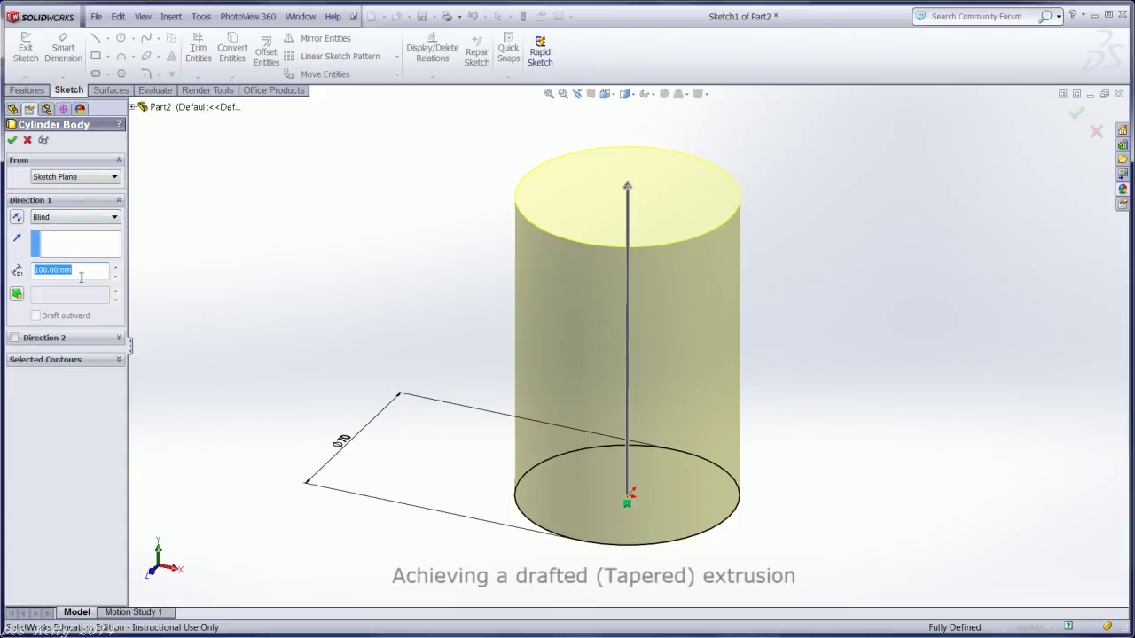
{"action": "left_click", "coordinate": [16, 295]}
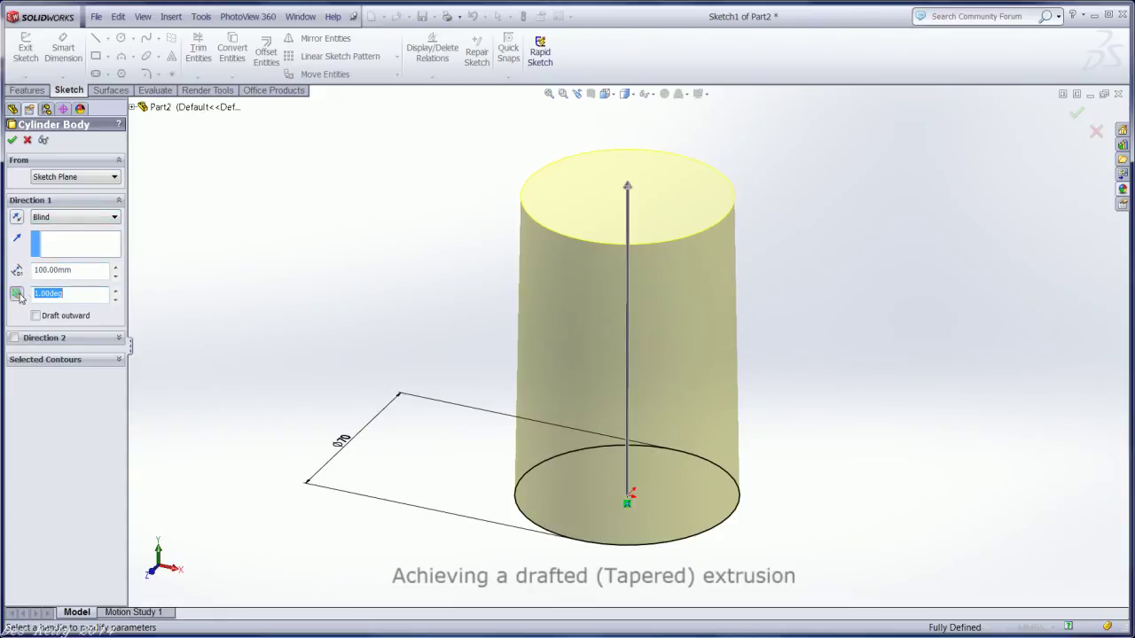
{"action": "left_click", "coordinate": [116, 294]}
{"action": "left_click", "coordinate": [115, 294]}
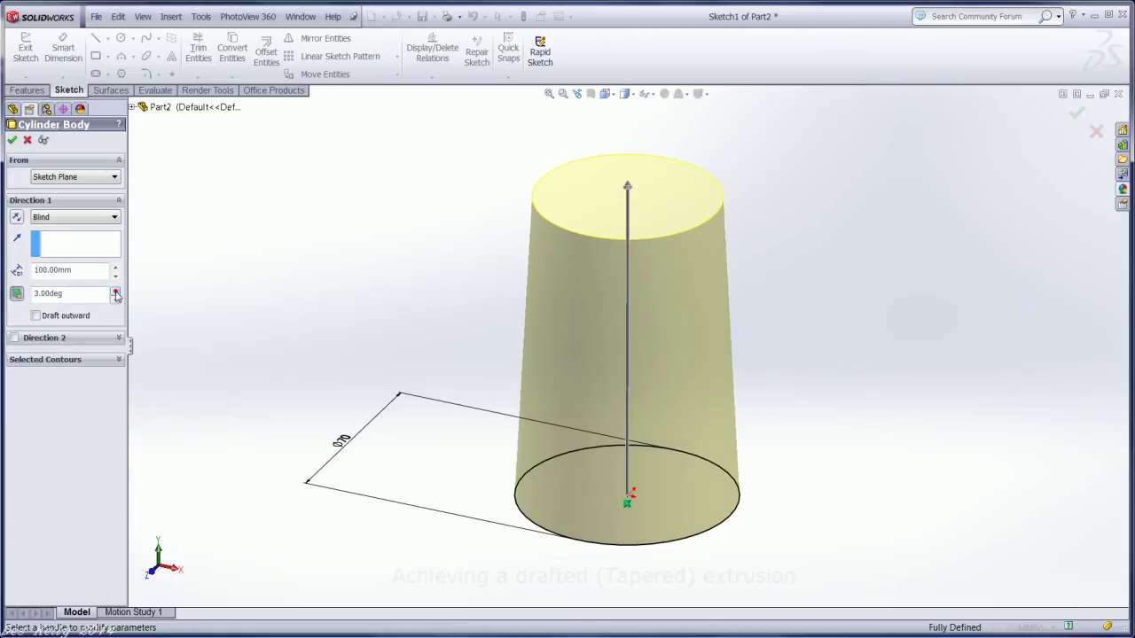
{"action": "left_click", "coordinate": [115, 293]}
{"action": "left_click", "coordinate": [115, 291]}
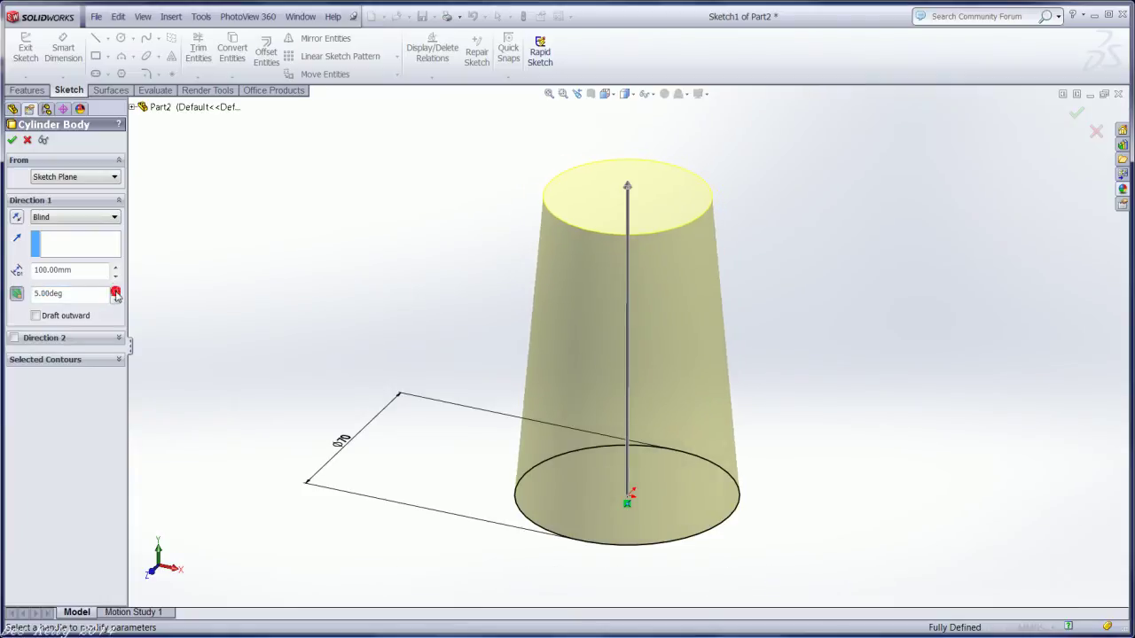
{"action": "left_click", "coordinate": [115, 290]}
{"action": "left_click", "coordinate": [115, 291]}
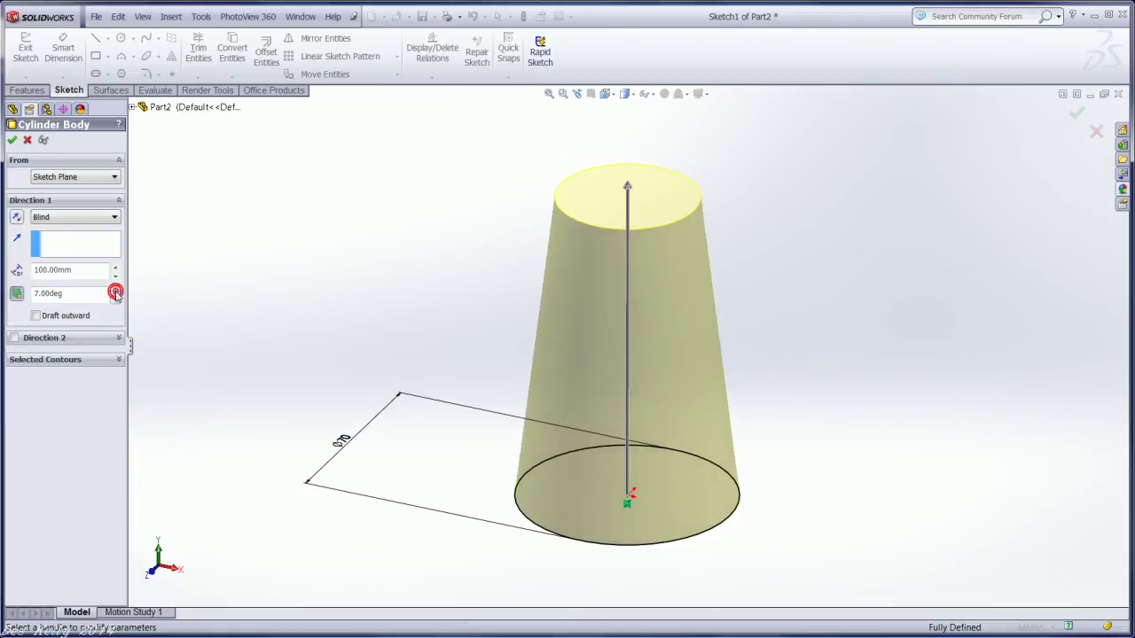
{"action": "left_click", "coordinate": [36, 316]}
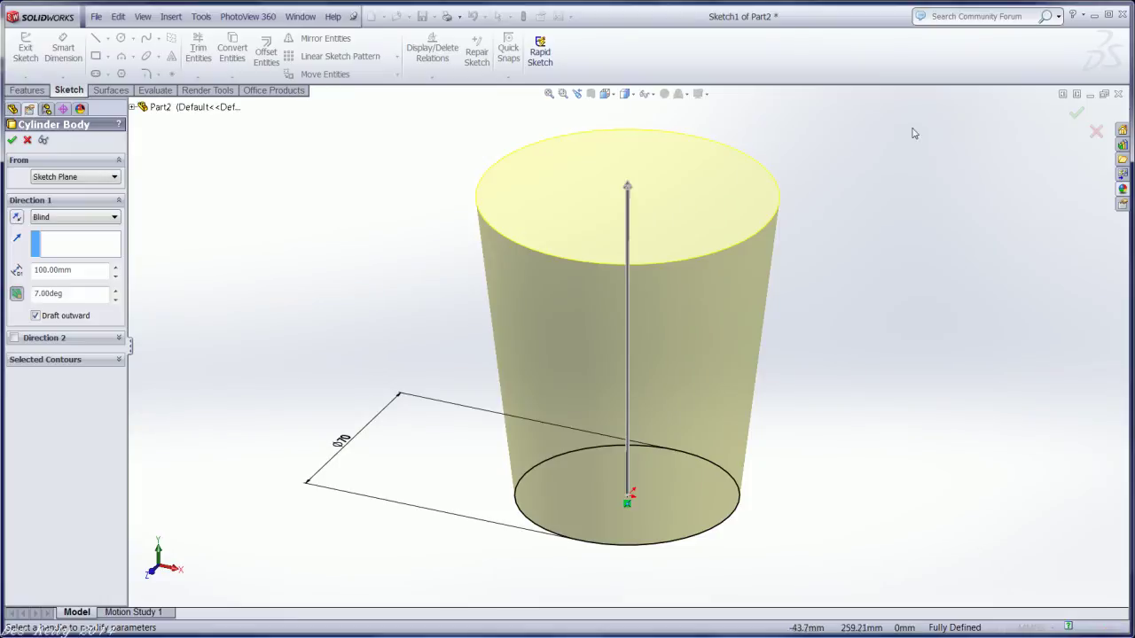
{"action": "left_click", "coordinate": [1076, 116]}
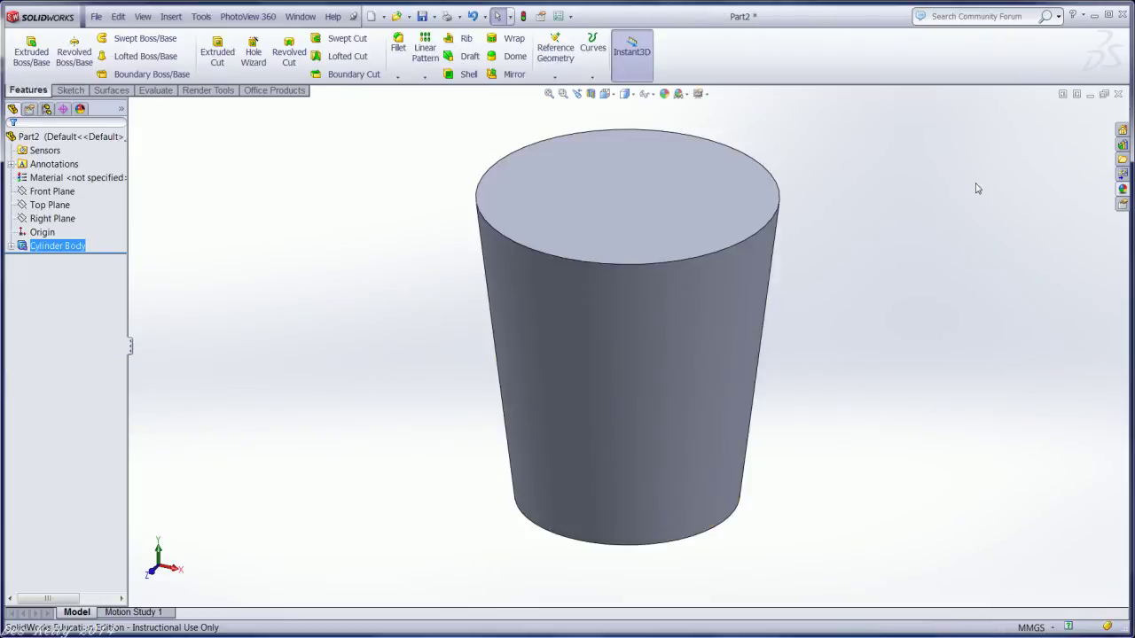
- Shell the tapered body to 4 mm walls, removing the top face
{"action": "key", "text": "f"}
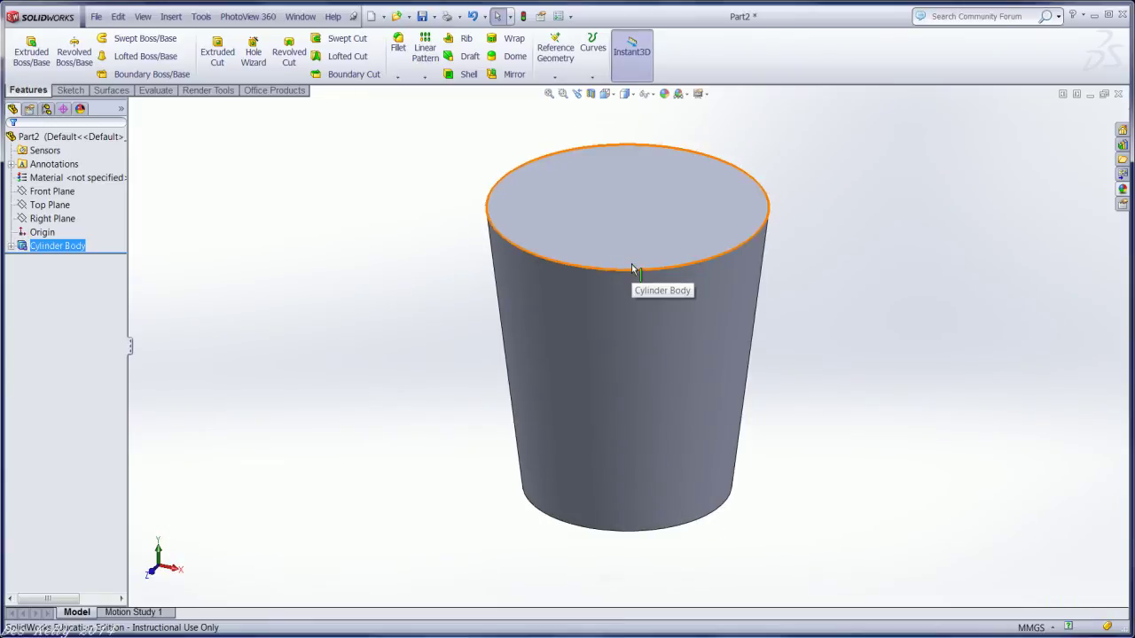
{"action": "left_click", "coordinate": [463, 76]}
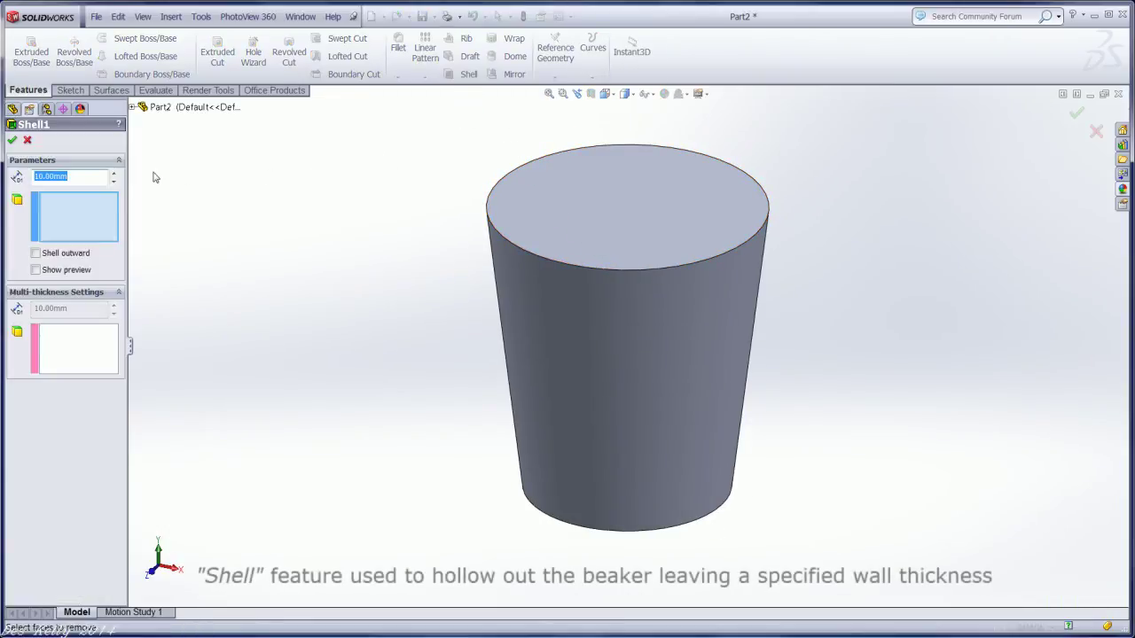
{"action": "type", "text": "4"}
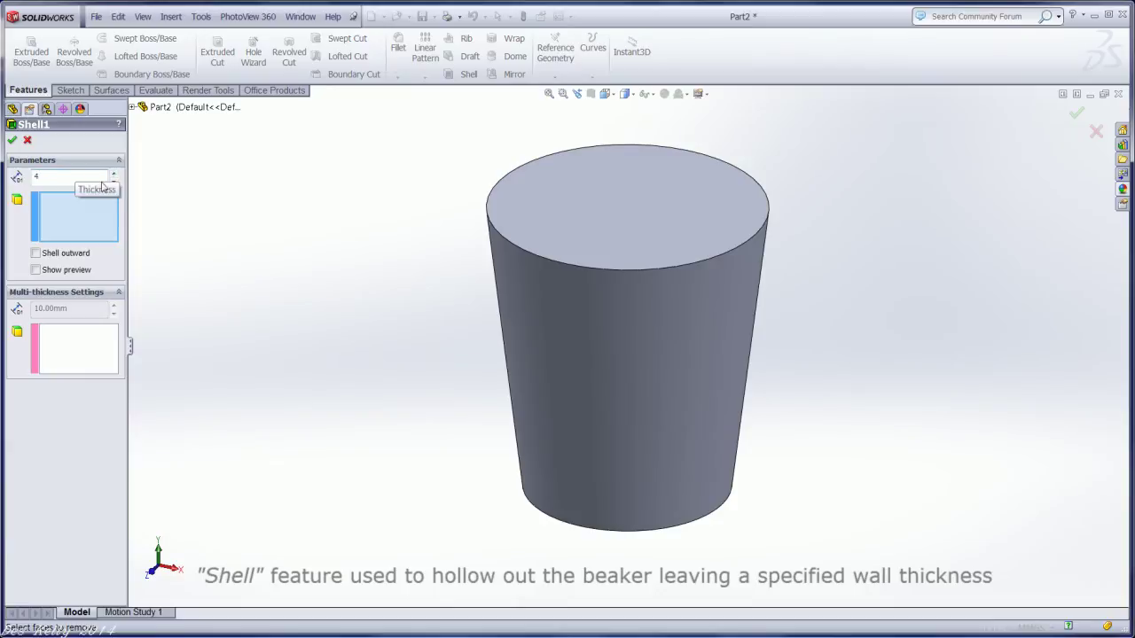
{"action": "left_click", "coordinate": [612, 216]}
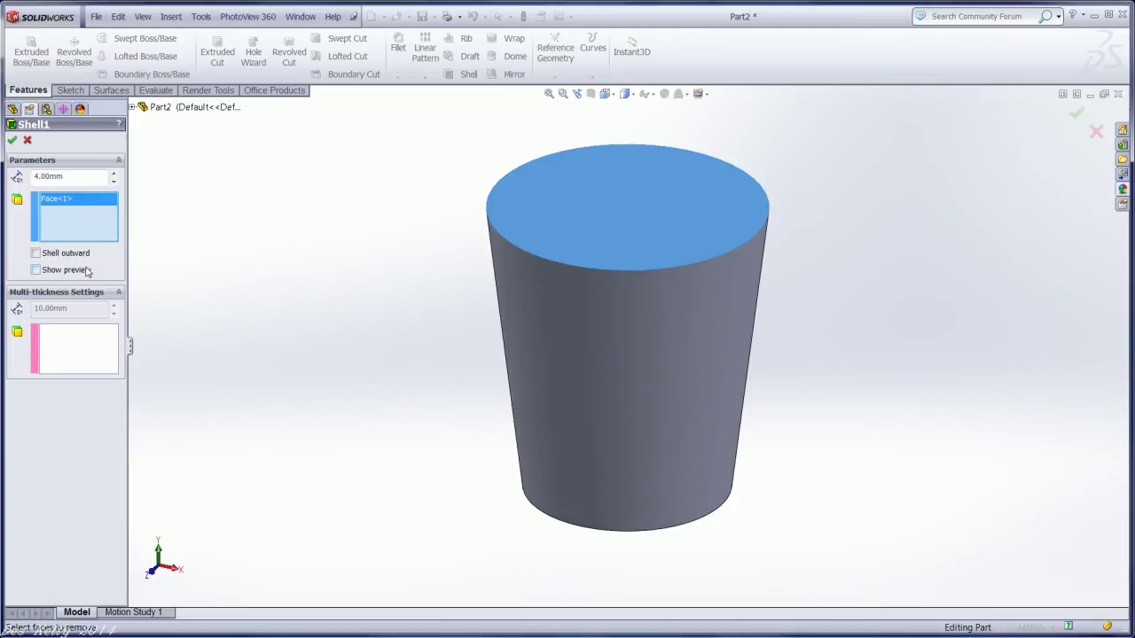
{"action": "left_click", "coordinate": [36, 271]}
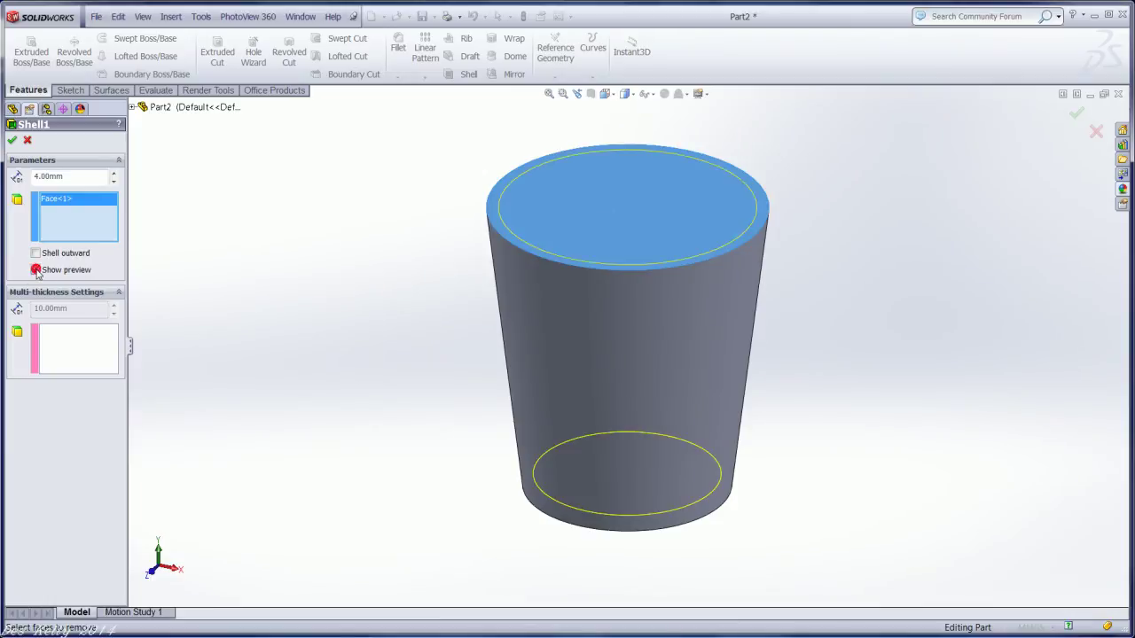
{"action": "mouse_move", "coordinate": [353, 303]}
{"action": "middle_mouse_down"}
{"action": "mouse_move", "coordinate": [390, 294]}
{"action": "mouse_move", "coordinate": [398, 233]}
{"action": "mouse_move", "coordinate": [429, 221]}
{"action": "mouse_move", "coordinate": [420, 286]}
{"action": "middle_mouse_up"}
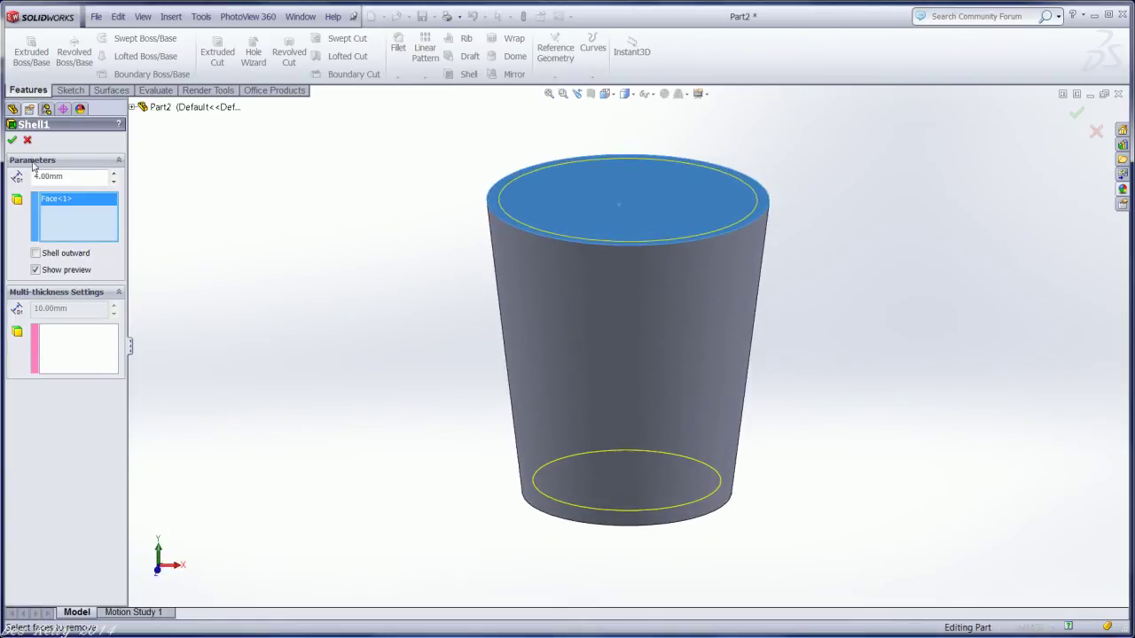
{"action": "left_click", "coordinate": [12, 141]}
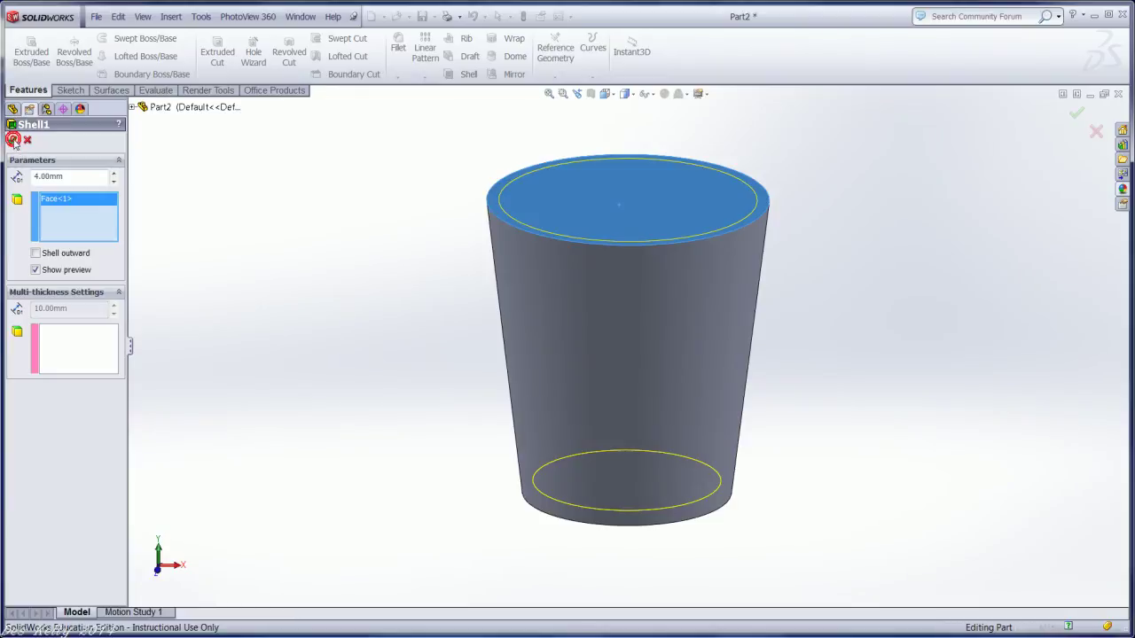
{"action": "mouse_move", "coordinate": [402, 165]}
{"action": "middle_mouse_down"}
{"action": "mouse_move", "coordinate": [398, 284]}
{"action": "mouse_move", "coordinate": [405, 157]}
{"action": "middle_mouse_up"}
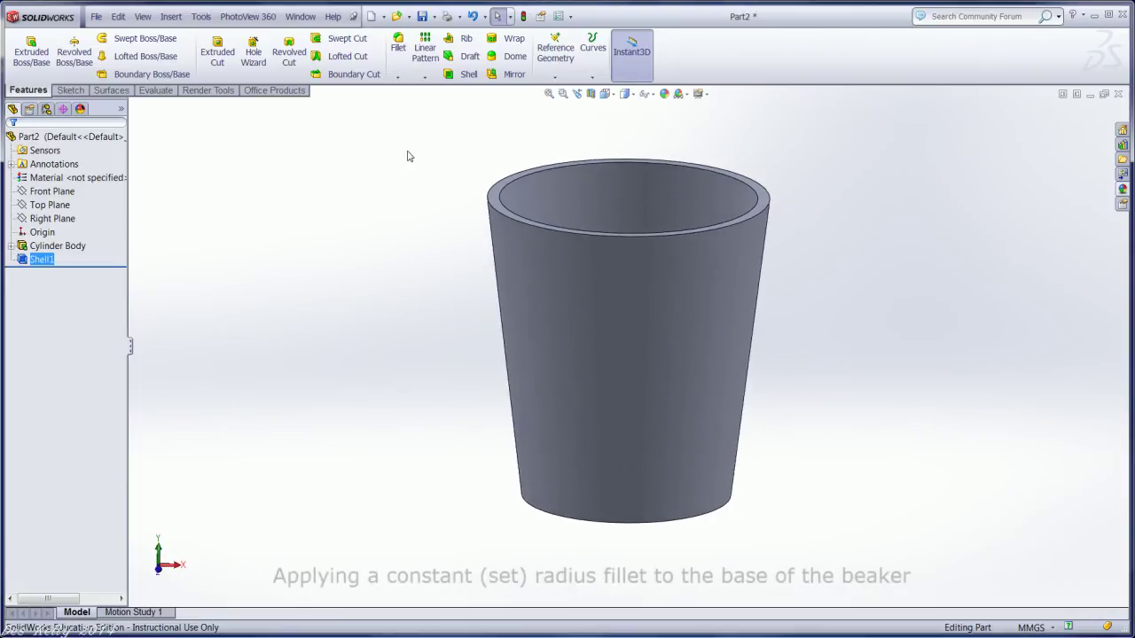
- Round both bottom edges of the beaker with a 6 mm constant-radius fillet
{"action": "left_click", "coordinate": [397, 49]}
{"action": "type", "text": "6"}
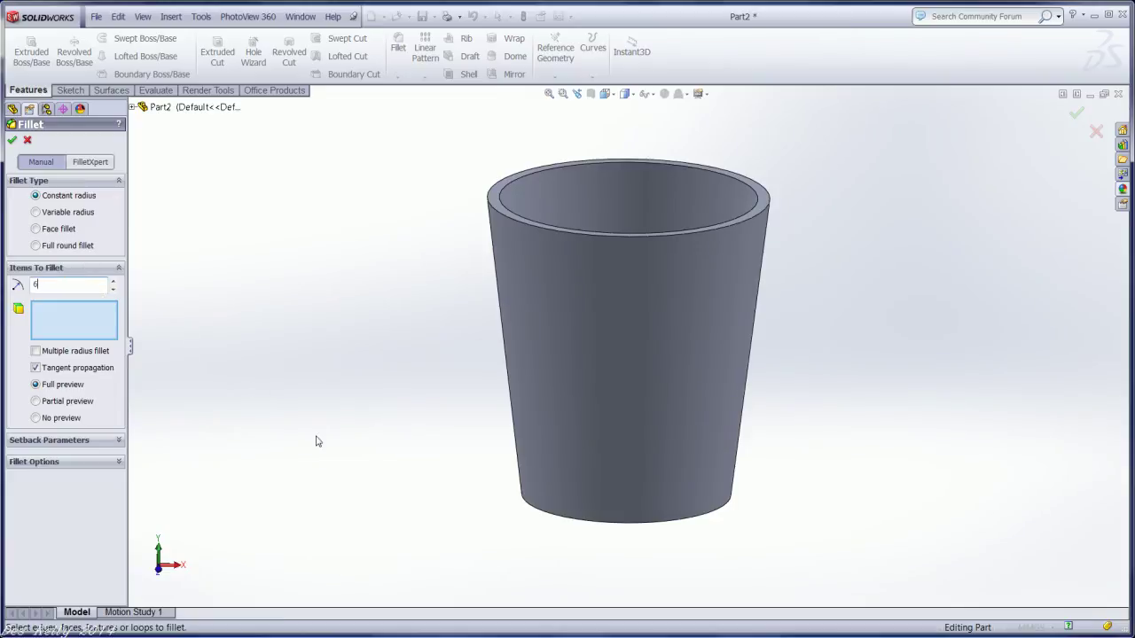
{"action": "left_click", "coordinate": [528, 513]}
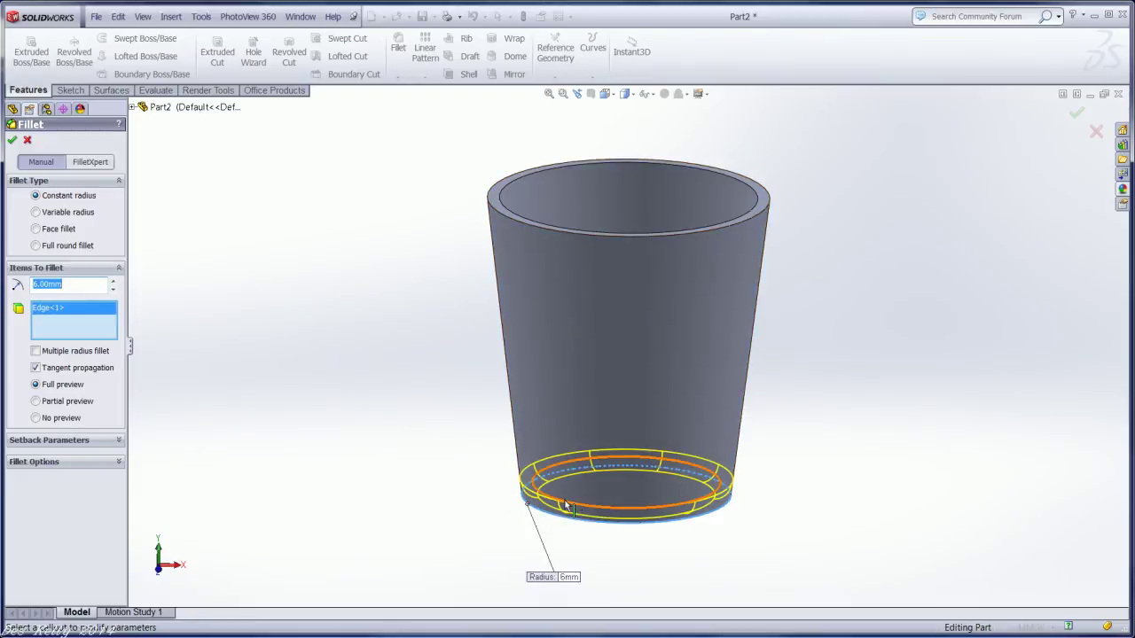
{"action": "left_click", "coordinate": [544, 498]}
{"action": "mouse_move", "coordinate": [448, 476]}
{"action": "middle_mouse_down"}
{"action": "mouse_move", "coordinate": [451, 606]}
{"action": "mouse_move", "coordinate": [444, 565]}
{"action": "mouse_move", "coordinate": [462, 517]}
{"action": "middle_mouse_up"}
{"action": "mouse_move", "coordinate": [454, 467]}
{"action": "middle_mouse_down"}
{"action": "mouse_move", "coordinate": [436, 464]}
{"action": "mouse_move", "coordinate": [445, 467]}
{"action": "middle_mouse_up"}
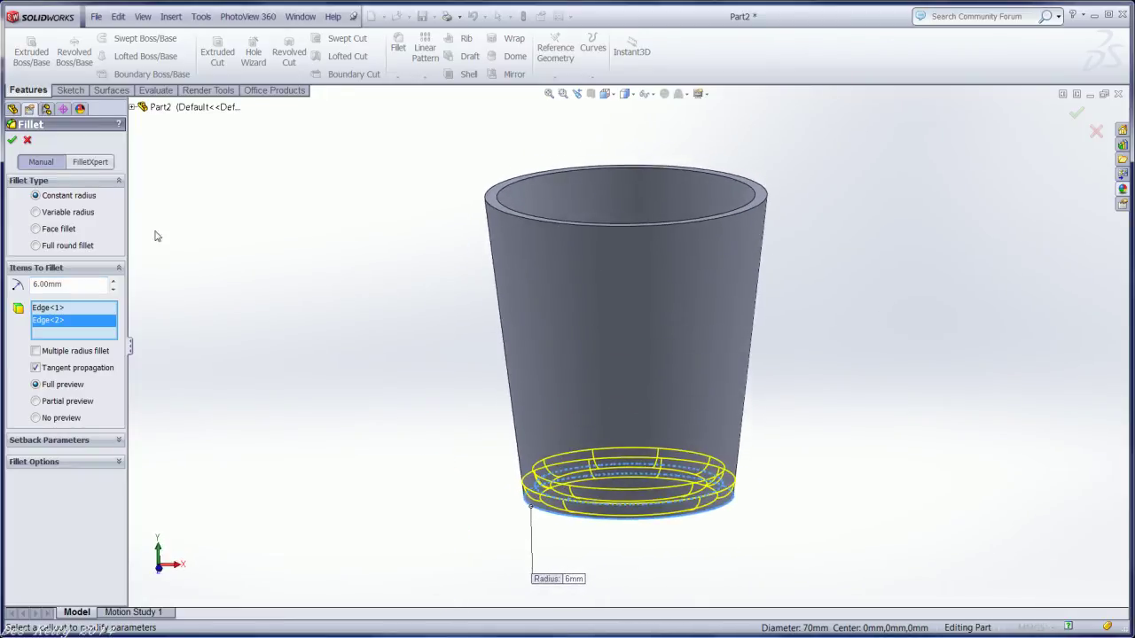
{"action": "left_click", "coordinate": [11, 141]}
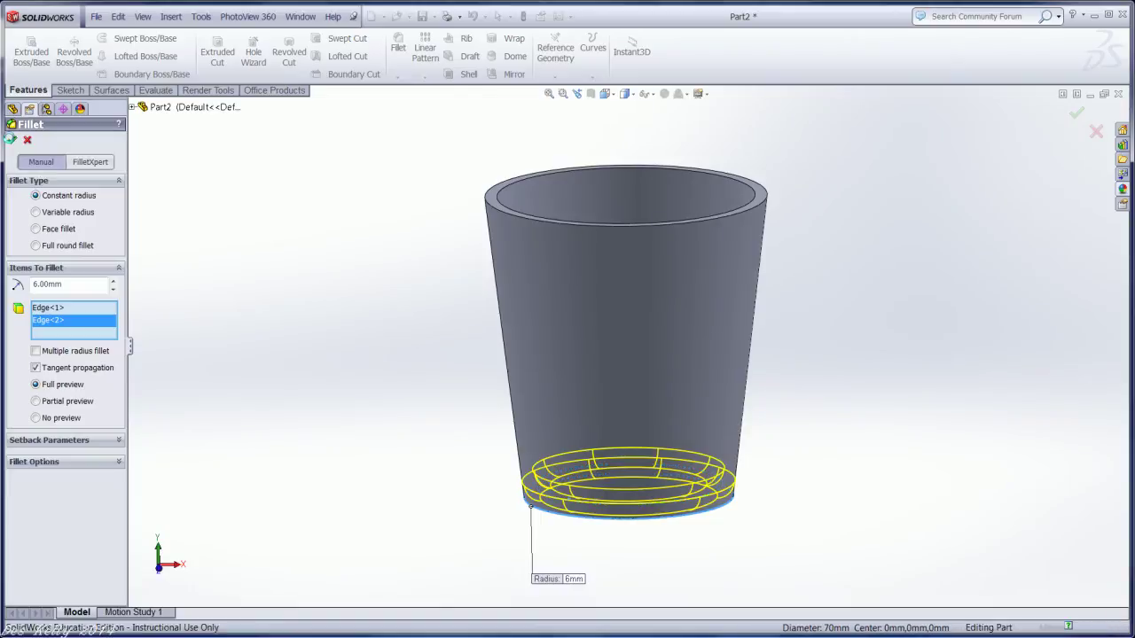
{"action": "mouse_move", "coordinate": [247, 290]}
{"action": "middle_mouse_down"}
{"action": "mouse_move", "coordinate": [299, 274]}
{"action": "mouse_move", "coordinate": [347, 187]}
{"action": "mouse_move", "coordinate": [380, 473]}
{"action": "mouse_move", "coordinate": [385, 343]}
{"action": "middle_mouse_up"}
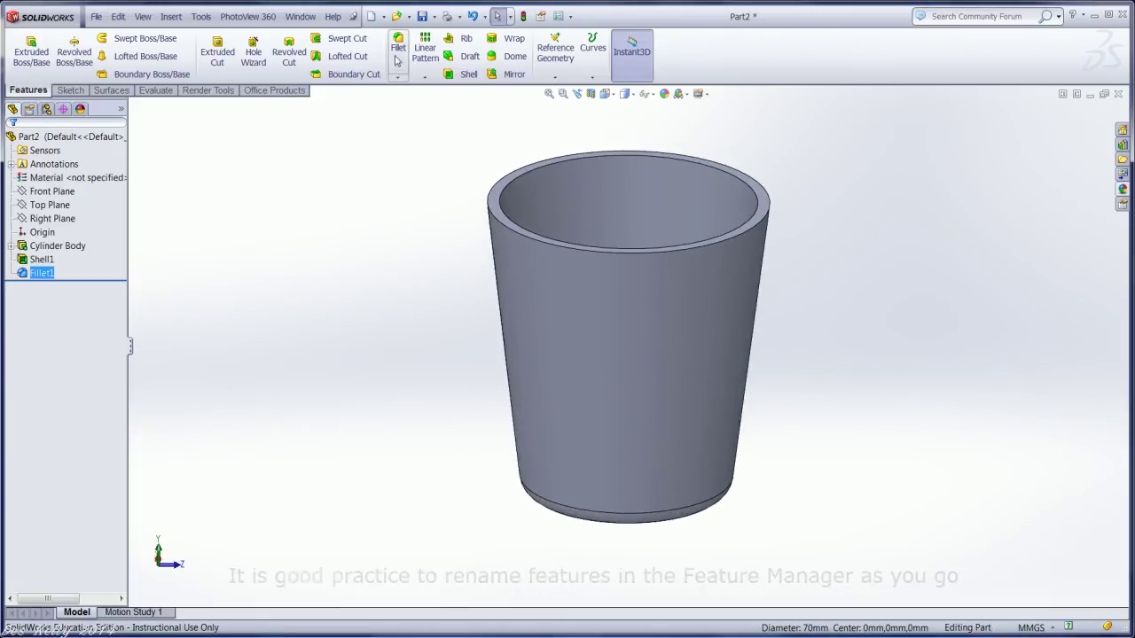
- Rename Fillet1 to 'Base Fillets' and Shell1 to 'Beaker Shell'
{"action": "left_click", "coordinate": [47, 273]}
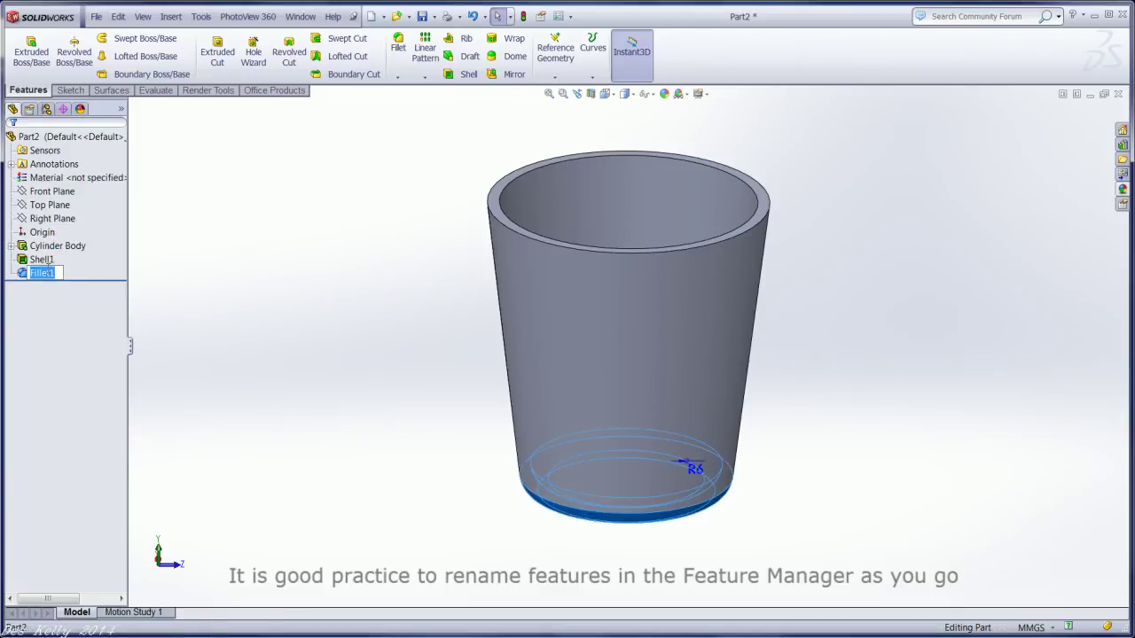
{"action": "type", "text": "Base F"}
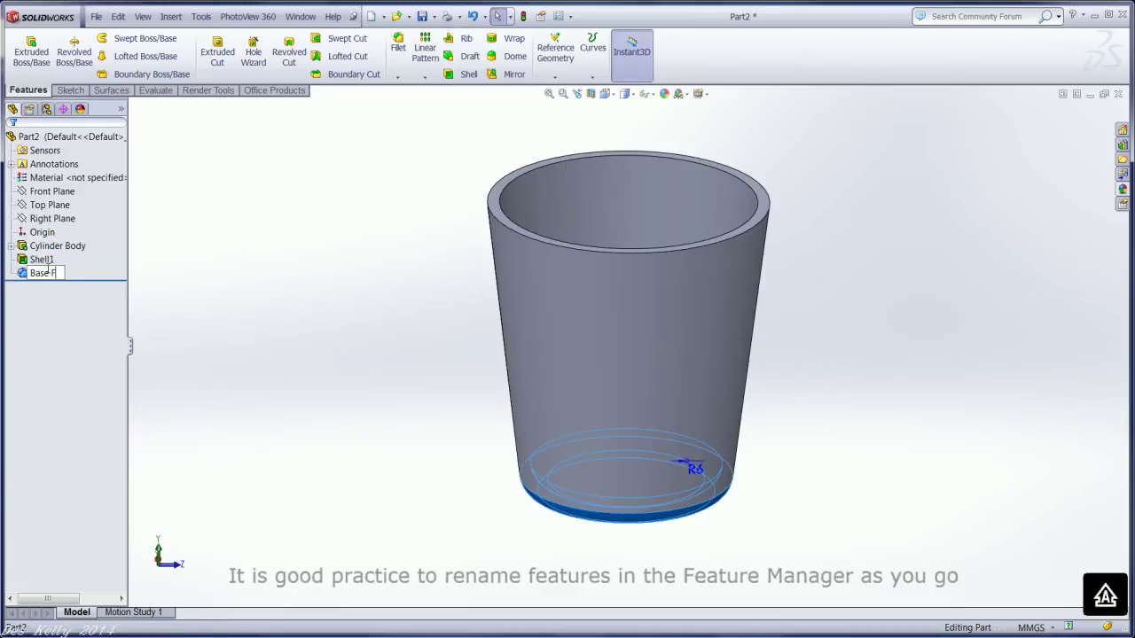
{"action": "type", "text": "illets"}
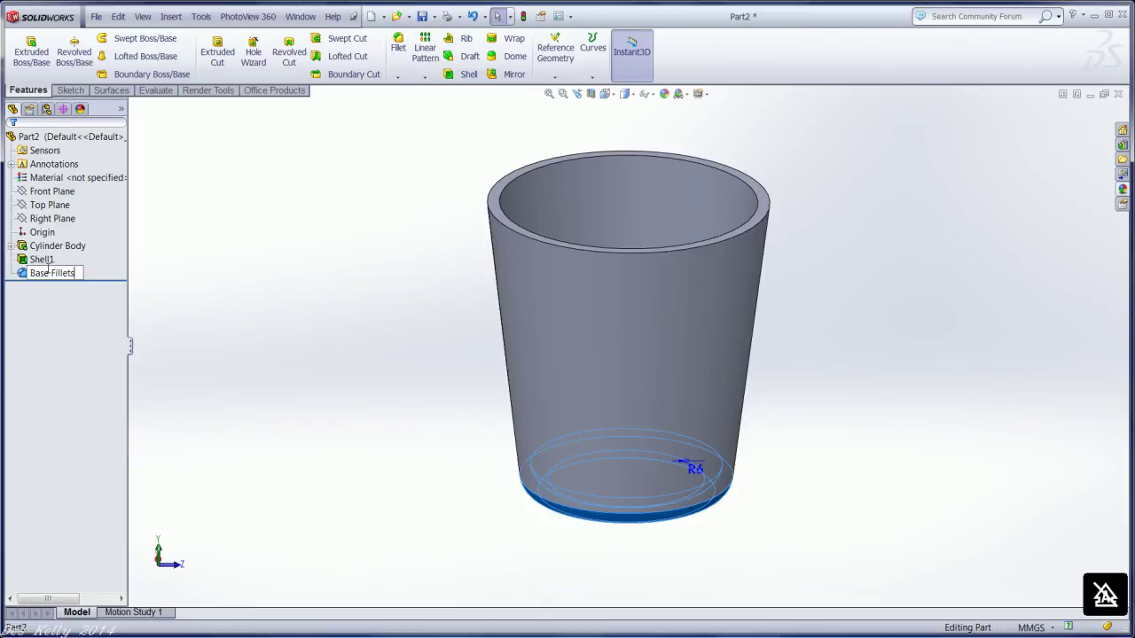
{"action": "left_click", "coordinate": [213, 291]}
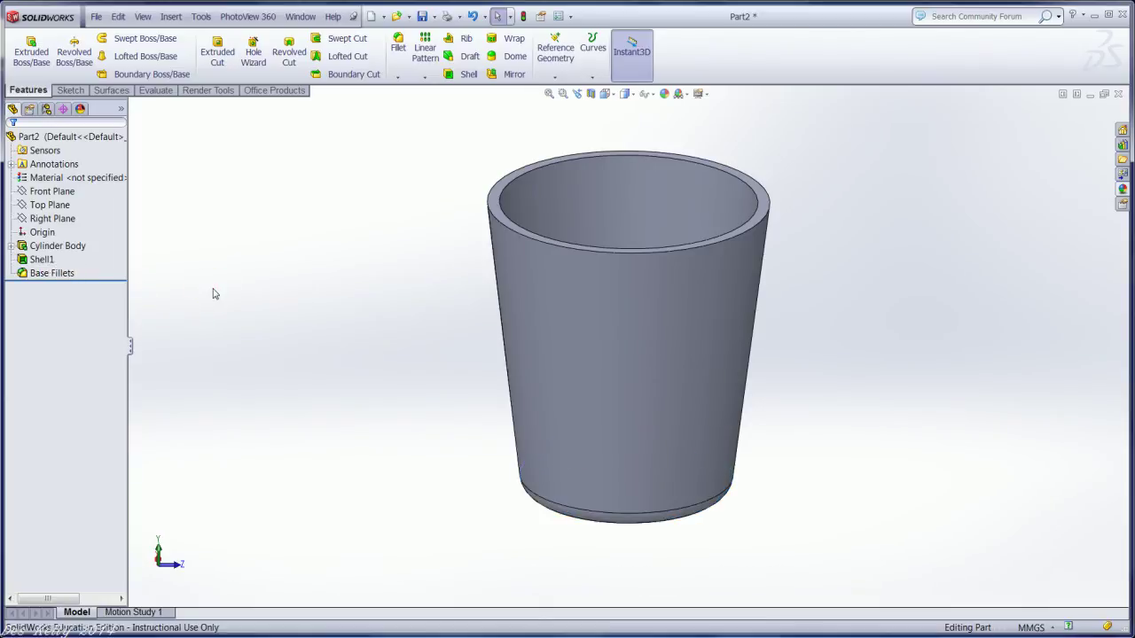
{"action": "left_click", "coordinate": [45, 260]}
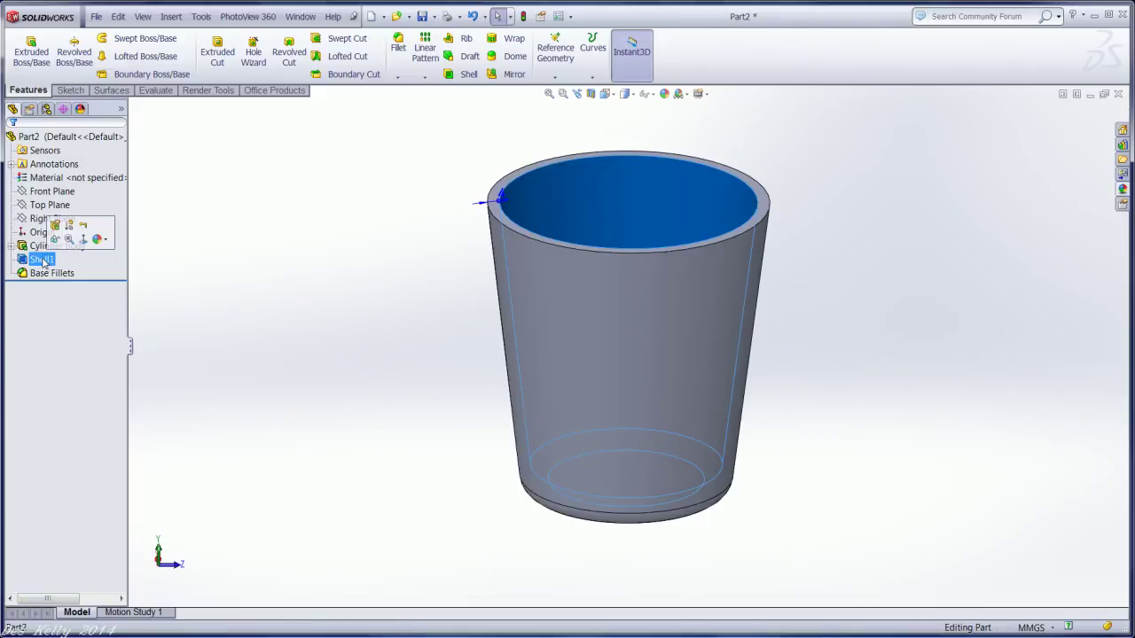
{"action": "left_click", "coordinate": [43, 260]}
{"action": "type", "text": "Beaker S"}
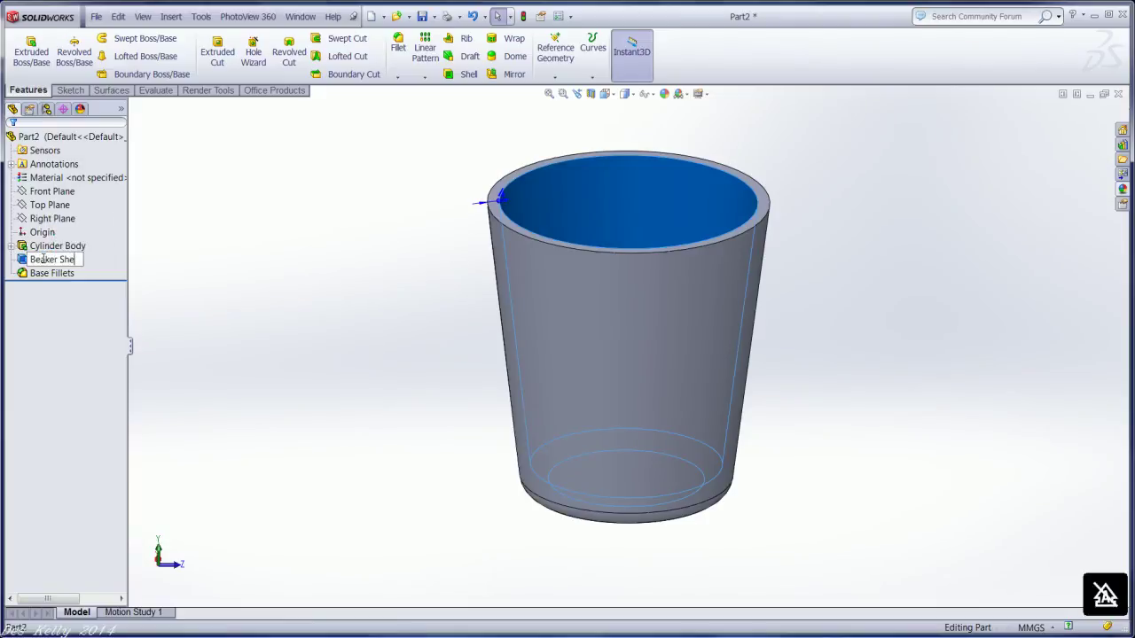
{"action": "left_click", "coordinate": [168, 299]}
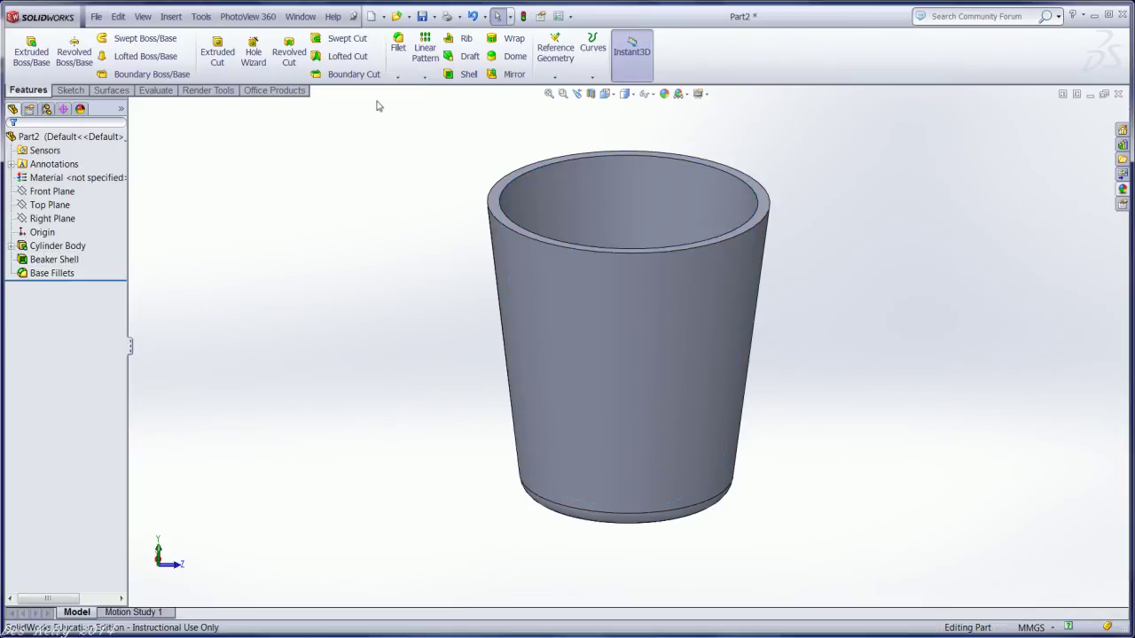
{"action": "left_click", "coordinate": [398, 44]}
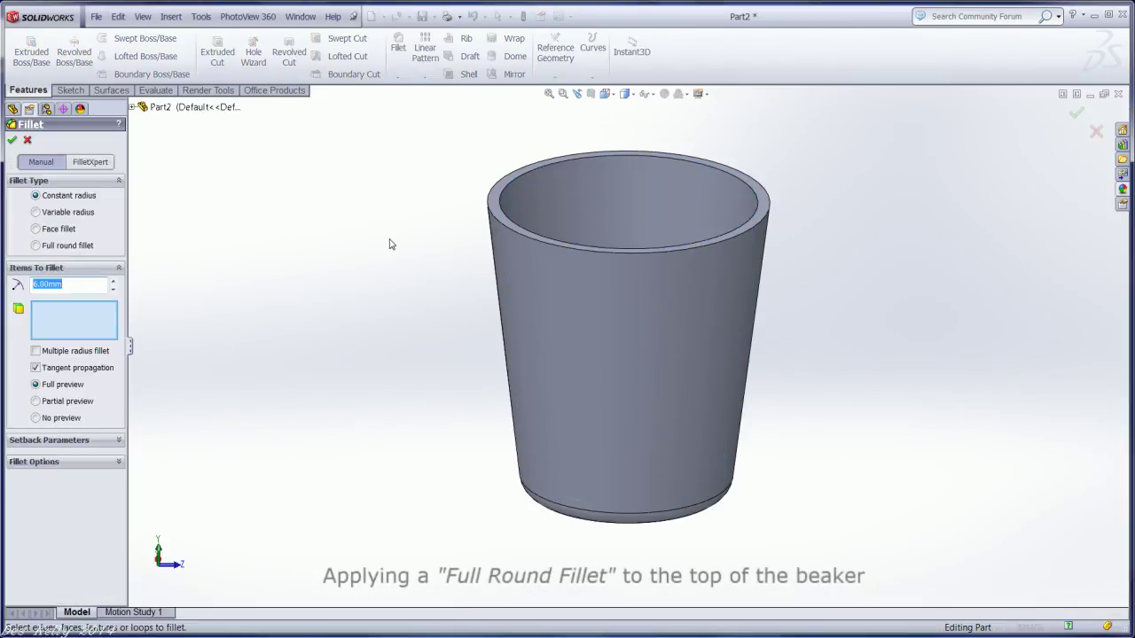
- Full-round fillet the rim using the outer wall, top rim face and inner wall
{"action": "left_click", "coordinate": [36, 247]}
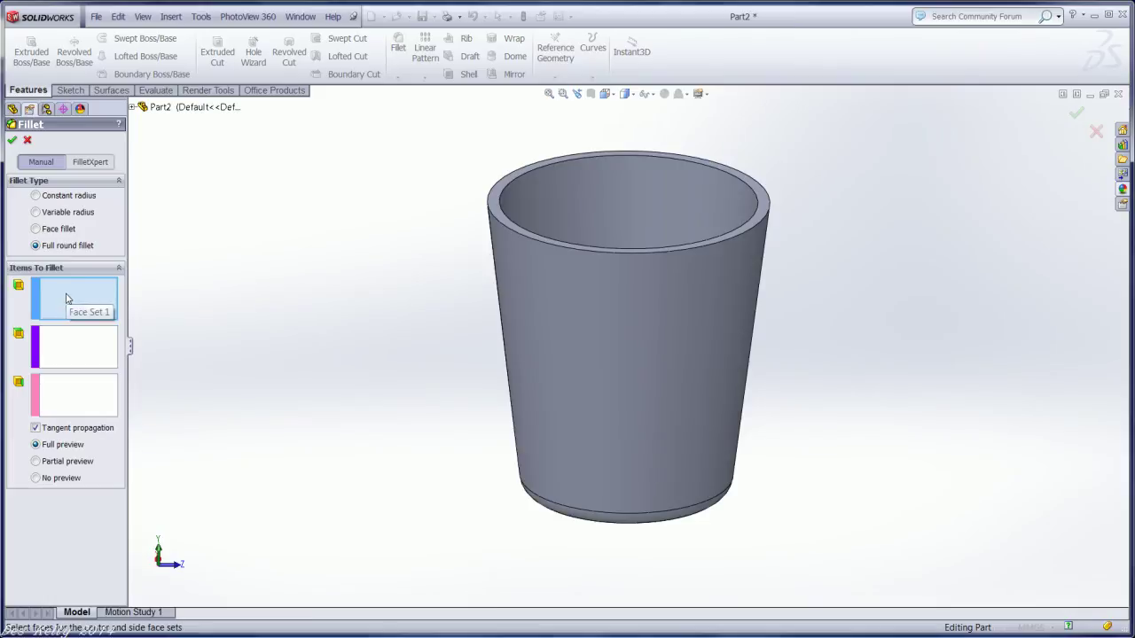
{"action": "left_click", "coordinate": [517, 276]}
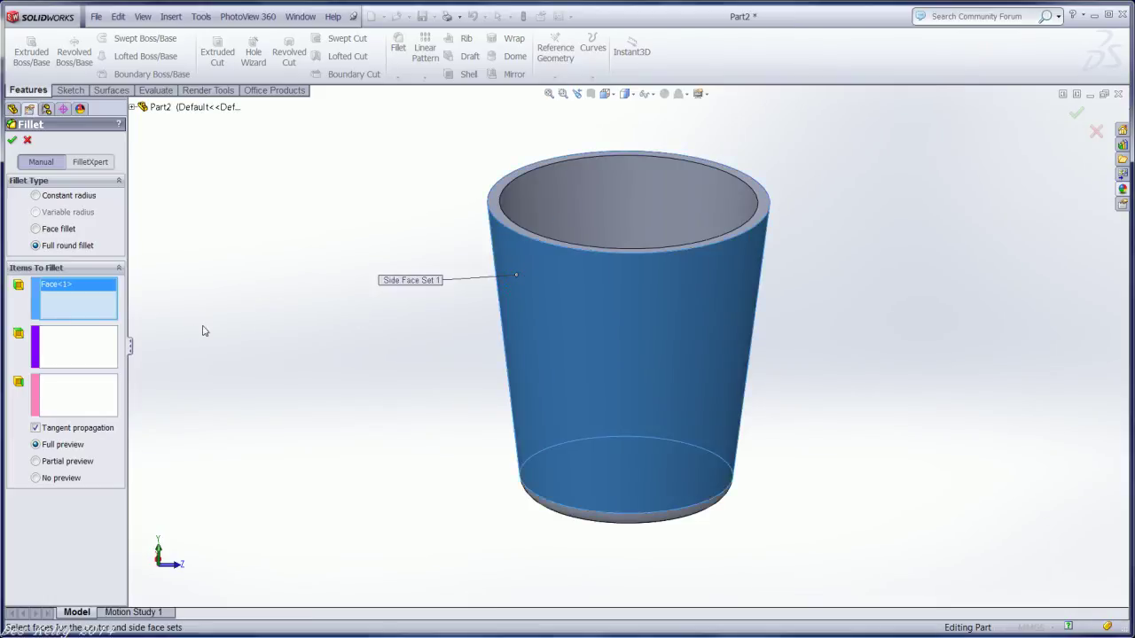
{"action": "left_click", "coordinate": [81, 350]}
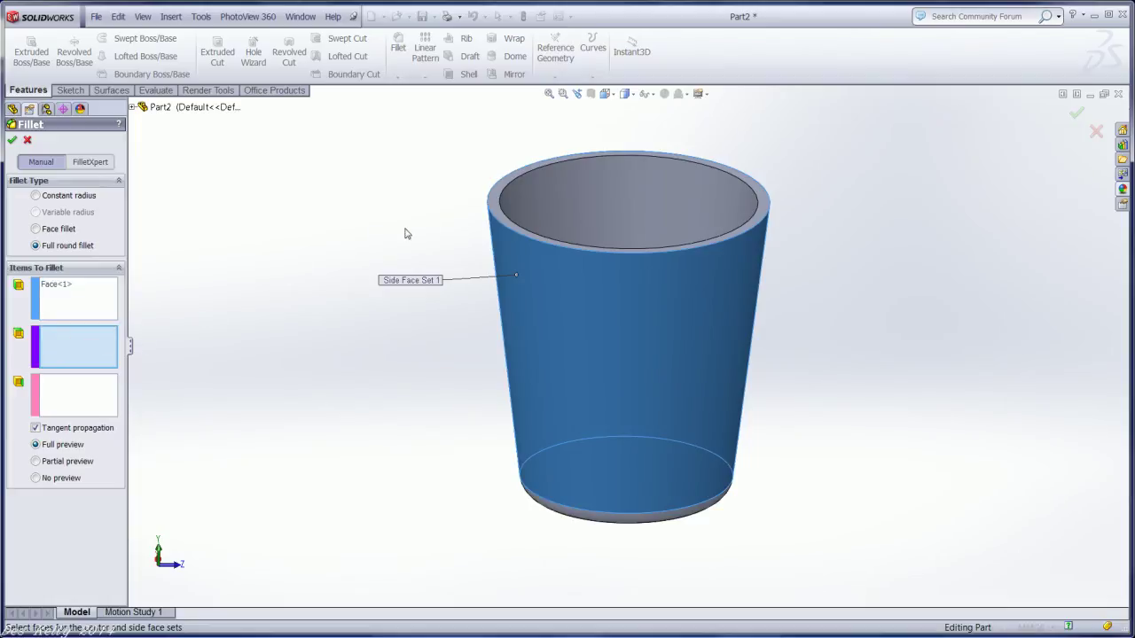
{"action": "left_click", "coordinate": [494, 196]}
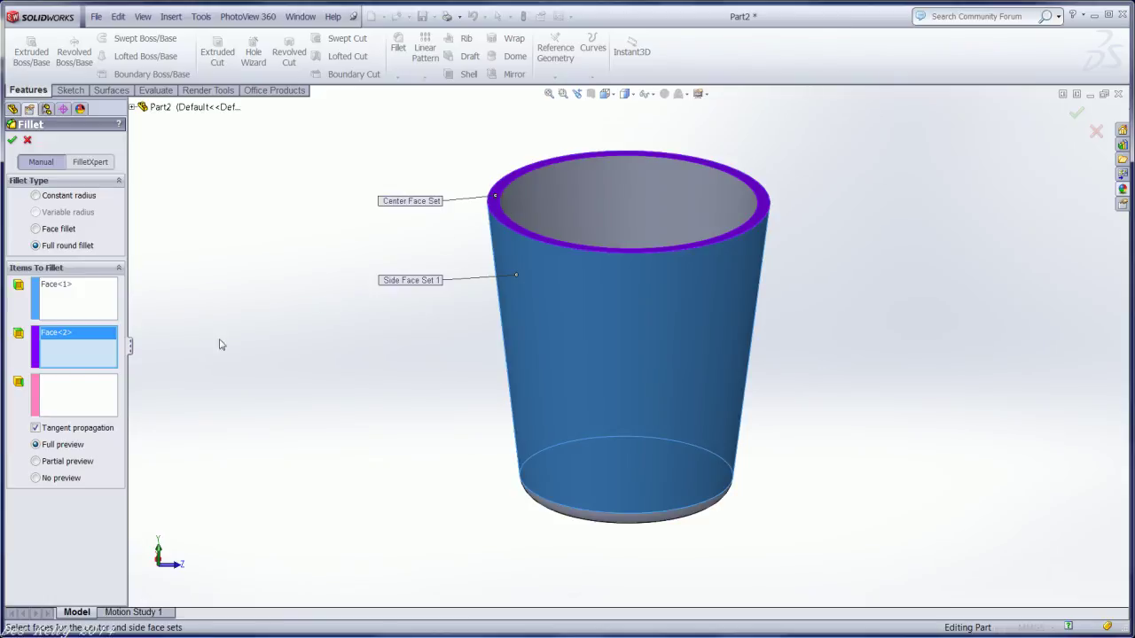
{"action": "left_click", "coordinate": [80, 392]}
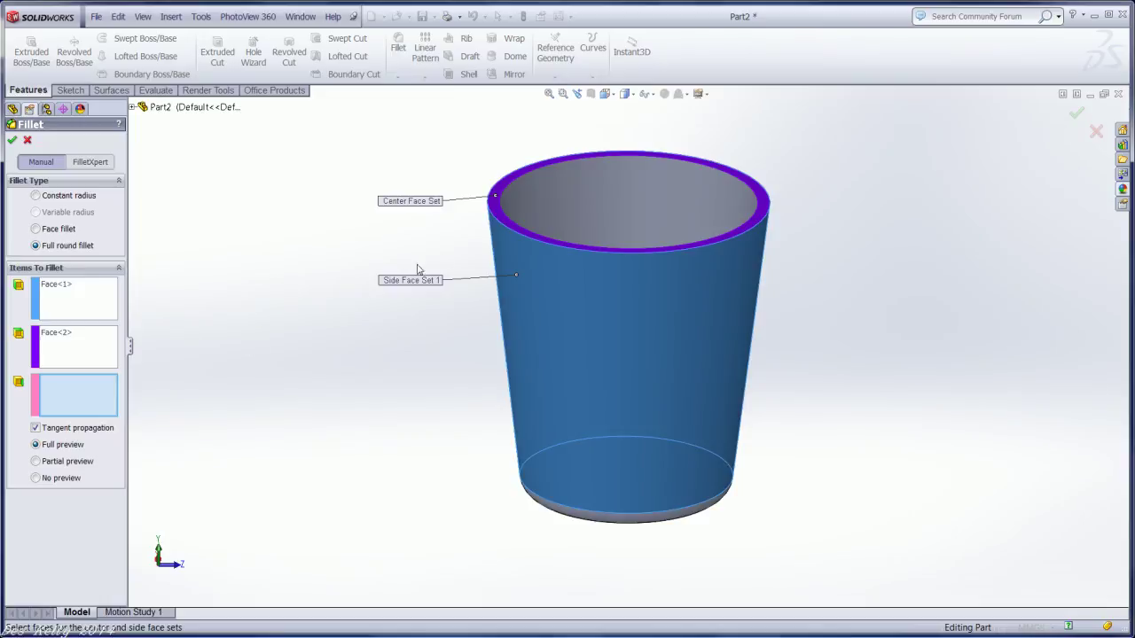
{"action": "left_click", "coordinate": [574, 196]}
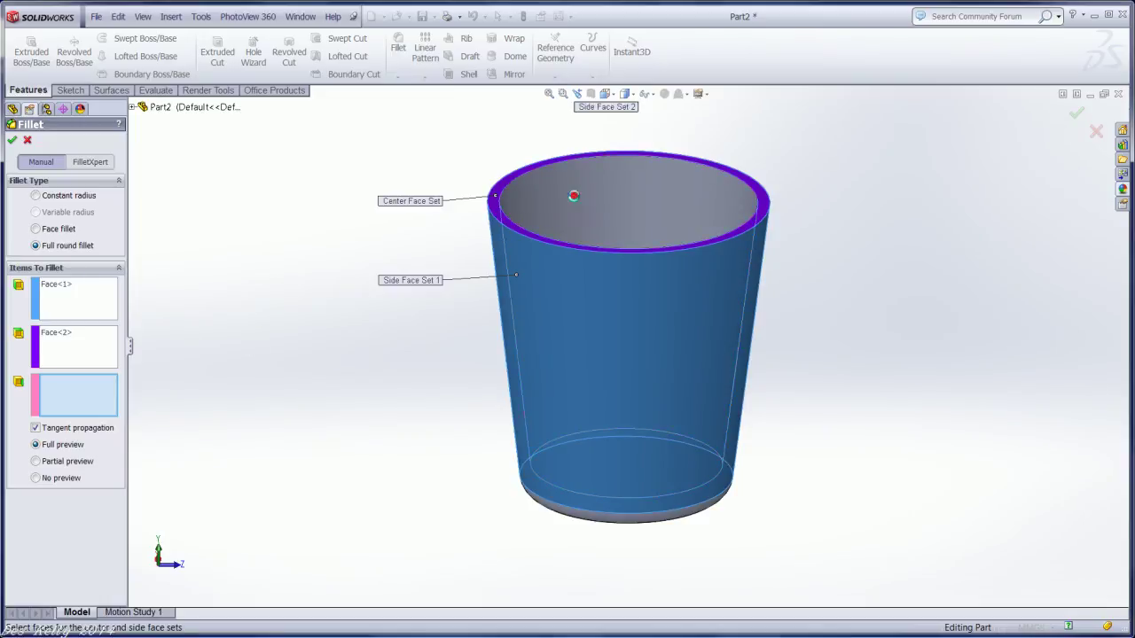
{"action": "middle_click_drag", "start_coordinate": [499, 359], "coordinate": [455, 364]}
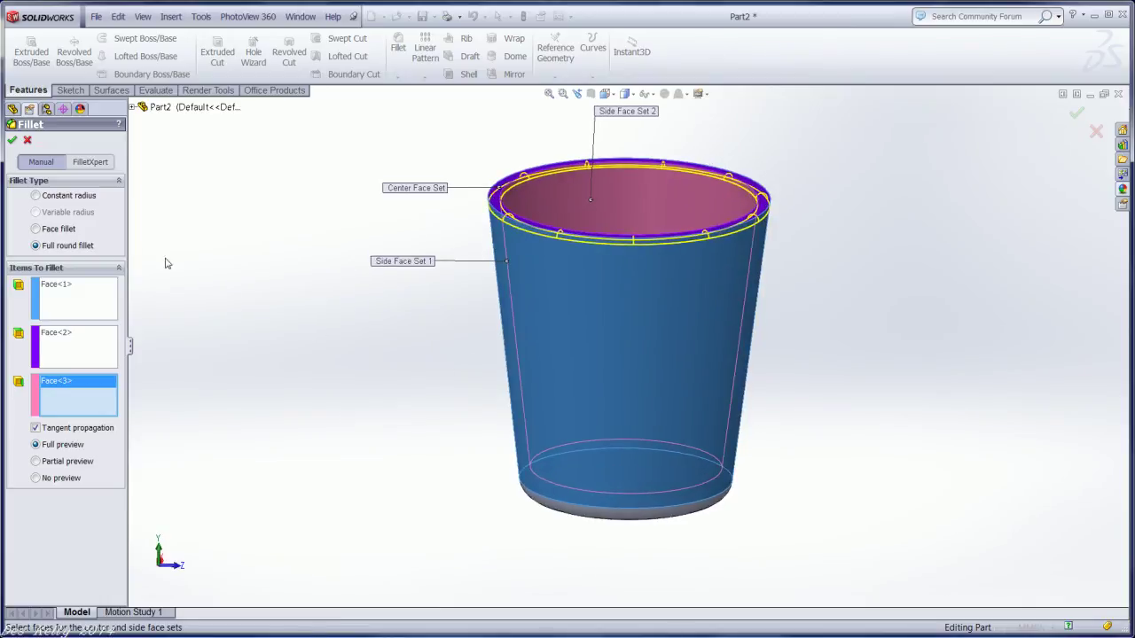
{"action": "left_click", "coordinate": [12, 141]}
{"action": "scroll", "coordinate": [546, 189], "scroll_direction": "down", "scroll_amount": 2}
{"action": "scroll", "coordinate": [514, 216], "scroll_direction": "down", "scroll_amount": 3}
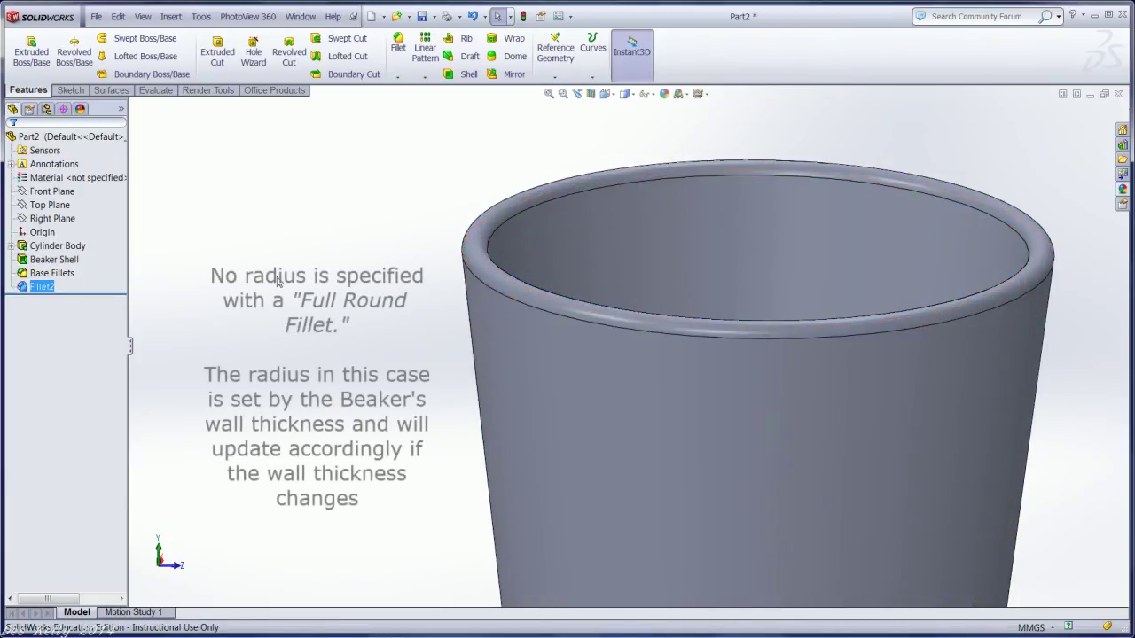
- Edit the Beaker Shell feature to test a thicker wall thickness
{"action": "left_click", "coordinate": [72, 248]}
{"action": "left_click", "coordinate": [44, 260]}
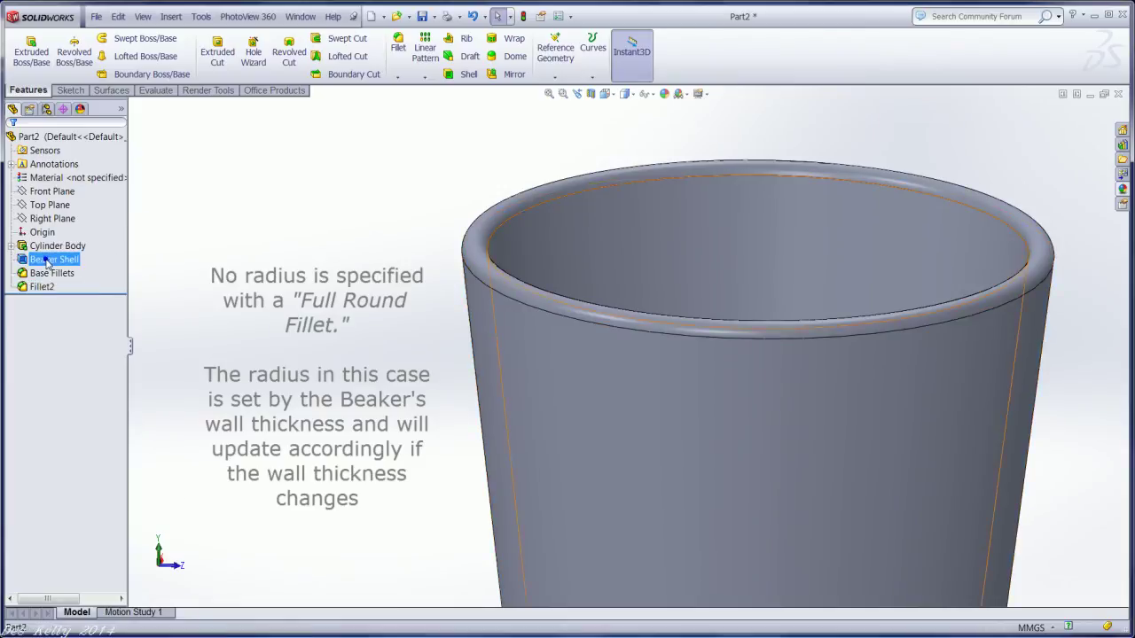
{"action": "right_click", "coordinate": [47, 262]}
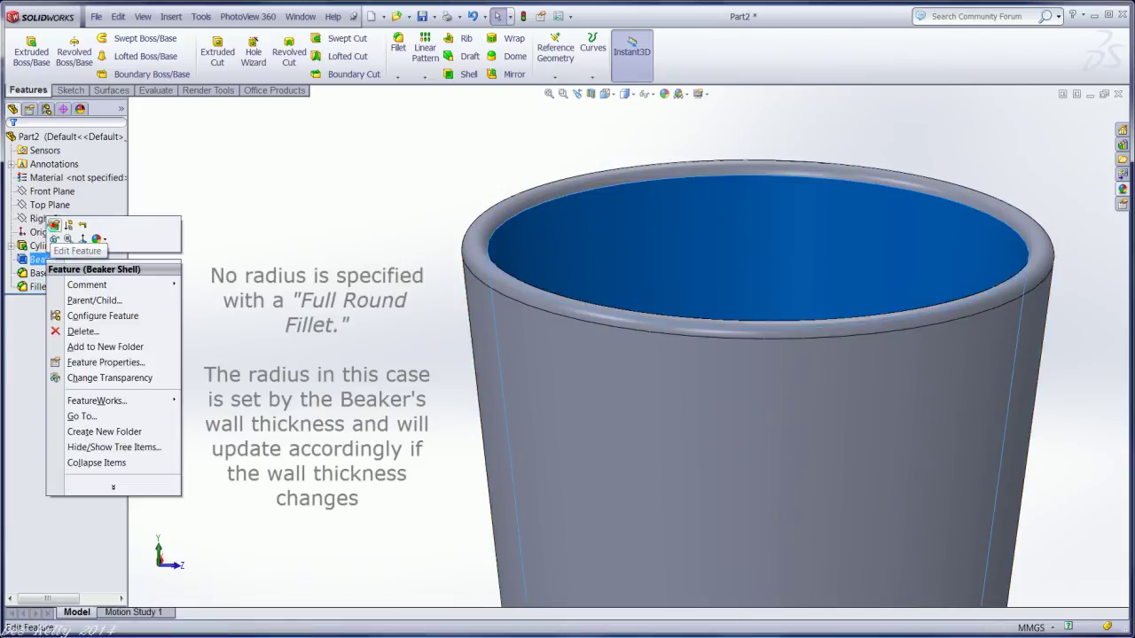
{"action": "left_click", "coordinate": [54, 226]}
{"action": "type", "text": "1"}
{"action": "key", "text": "Return"}
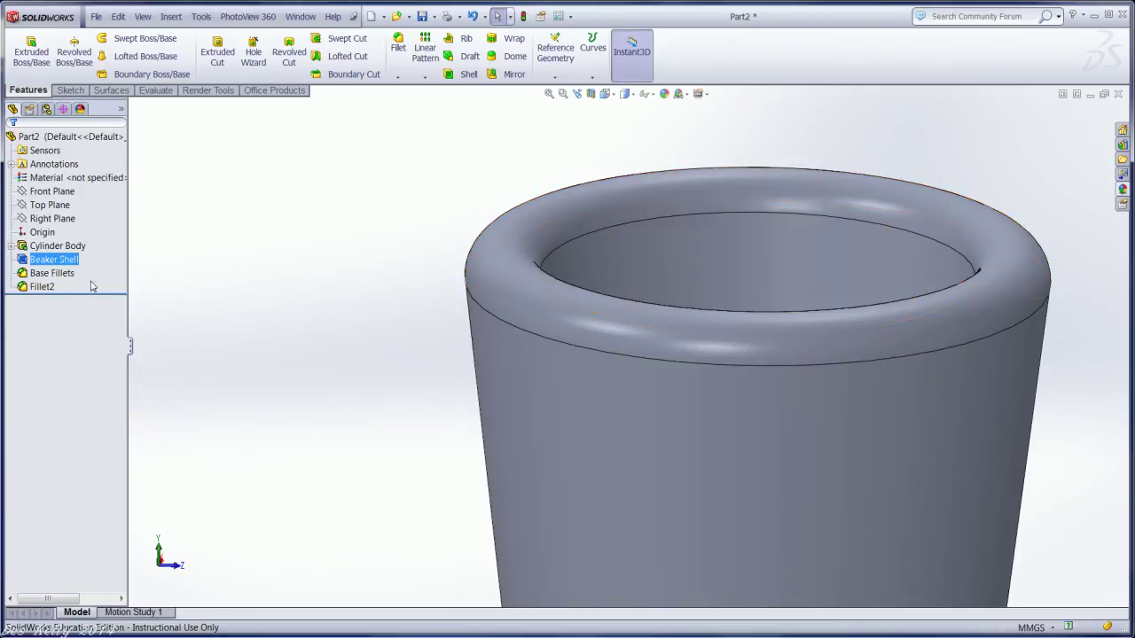
- Set the Beaker Shell wall thickness back to 4.00mm
{"action": "right_click", "coordinate": [48, 264]}
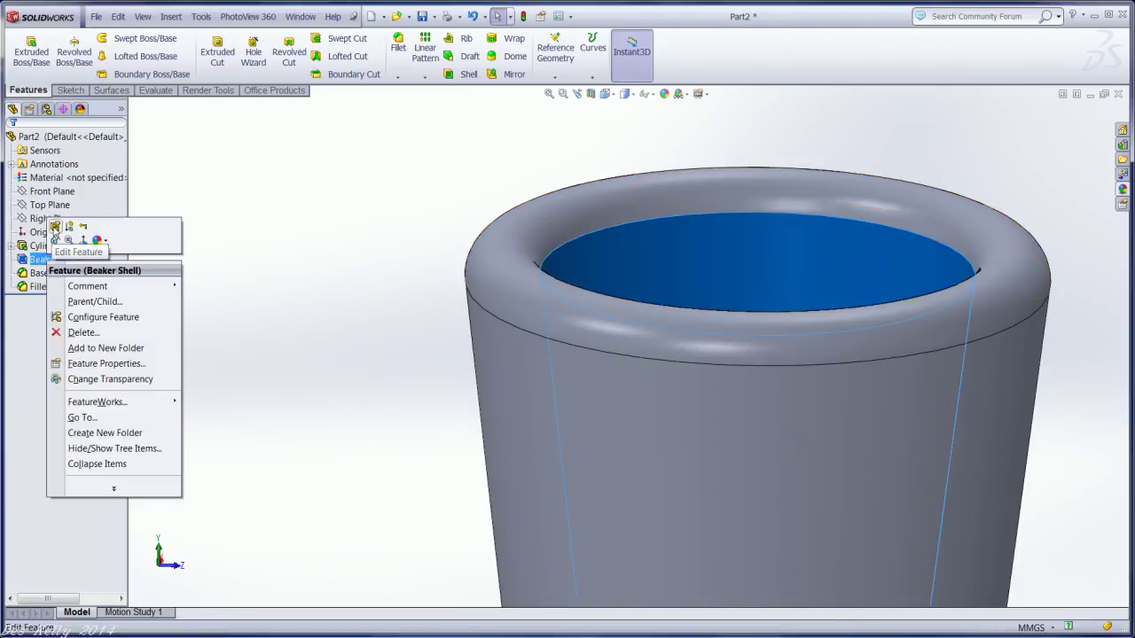
{"action": "left_click", "coordinate": [56, 227]}
{"action": "type", "text": "4.00mm"}
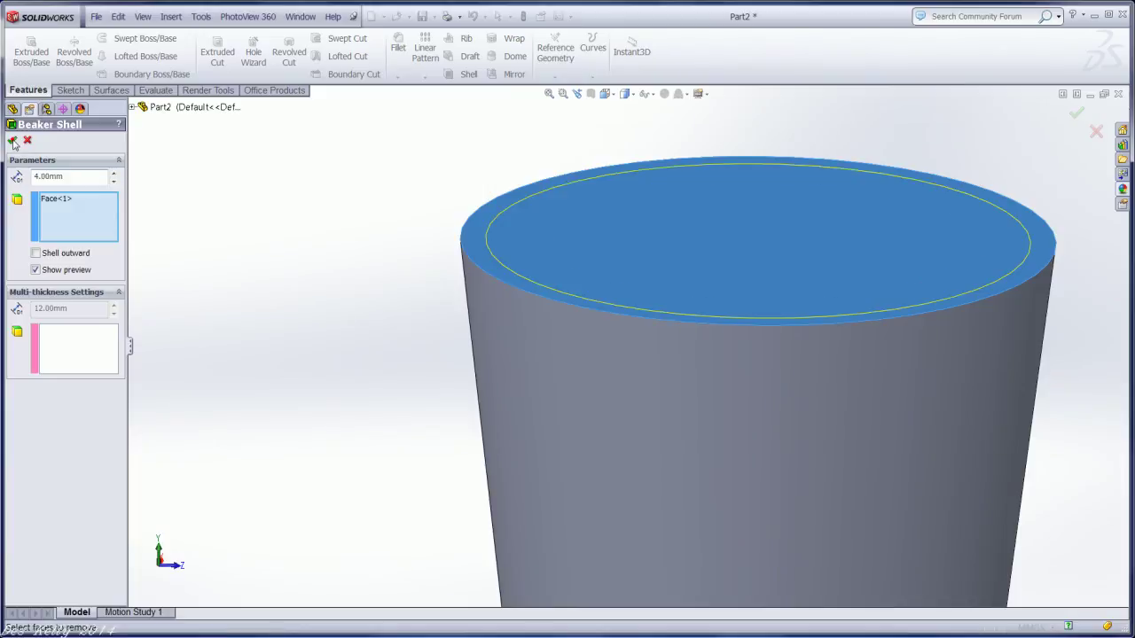
{"action": "left_click", "coordinate": [12, 141]}
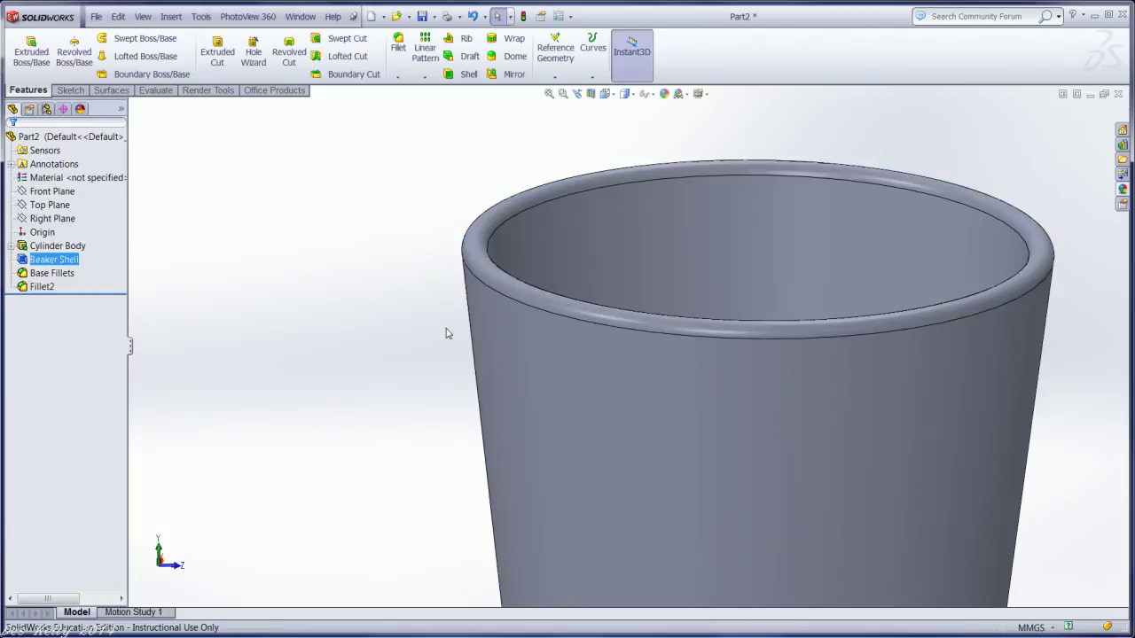
- Fit and orbit the beaker, and show it Shaded without edge lines
{"action": "key", "text": "f"}
{"action": "mouse_move", "coordinate": [665, 411]}
{"action": "middle_mouse_down"}
{"action": "mouse_move", "coordinate": [715, 326]}
{"action": "mouse_move", "coordinate": [715, 505]}
{"action": "mouse_move", "coordinate": [709, 420]}
{"action": "mouse_move", "coordinate": [732, 337]}
{"action": "mouse_move", "coordinate": [712, 325]}
{"action": "middle_mouse_up"}
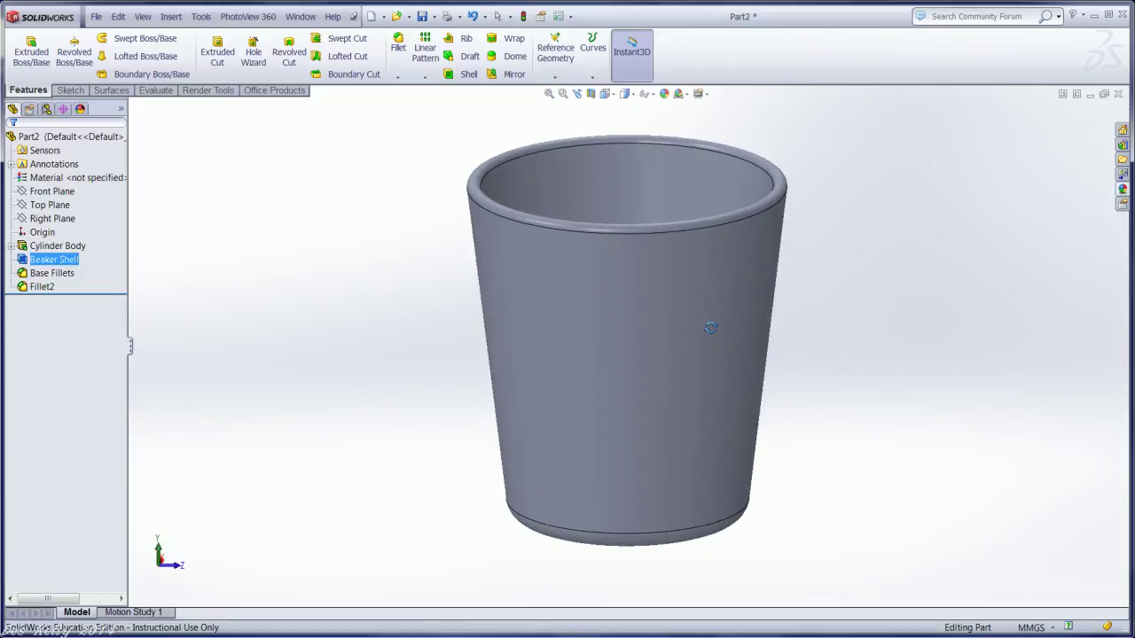
{"action": "left_click", "coordinate": [612, 96]}
{"action": "left_click", "coordinate": [627, 94]}
{"action": "left_click", "coordinate": [625, 140]}
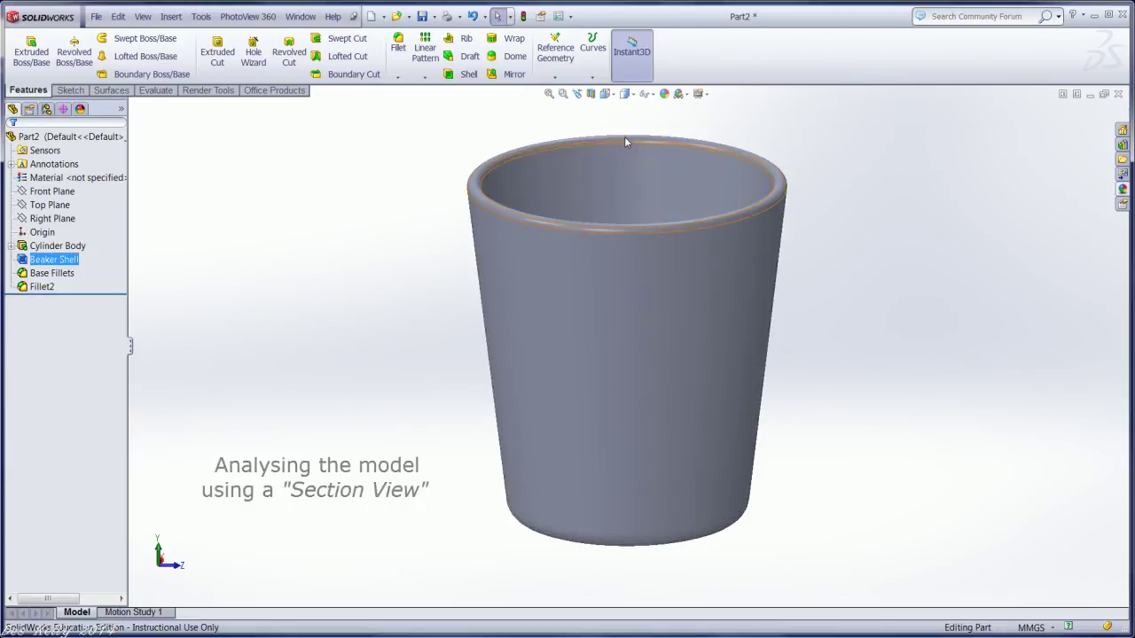
{"action": "left_click", "coordinate": [592, 94]}
{"action": "mouse_move", "coordinate": [614, 398]}
{"action": "middle_mouse_down"}
{"action": "mouse_move", "coordinate": [463, 333]}
{"action": "mouse_move", "coordinate": [444, 275]}
{"action": "mouse_move", "coordinate": [482, 384]}
{"action": "mouse_move", "coordinate": [438, 395]}
{"action": "middle_mouse_up"}
{"action": "mouse_move", "coordinate": [622, 348]}
{"action": "left_mouse_down"}
{"action": "mouse_move", "coordinate": [568, 375]}
{"action": "mouse_move", "coordinate": [618, 351]}
{"action": "left_mouse_up"}
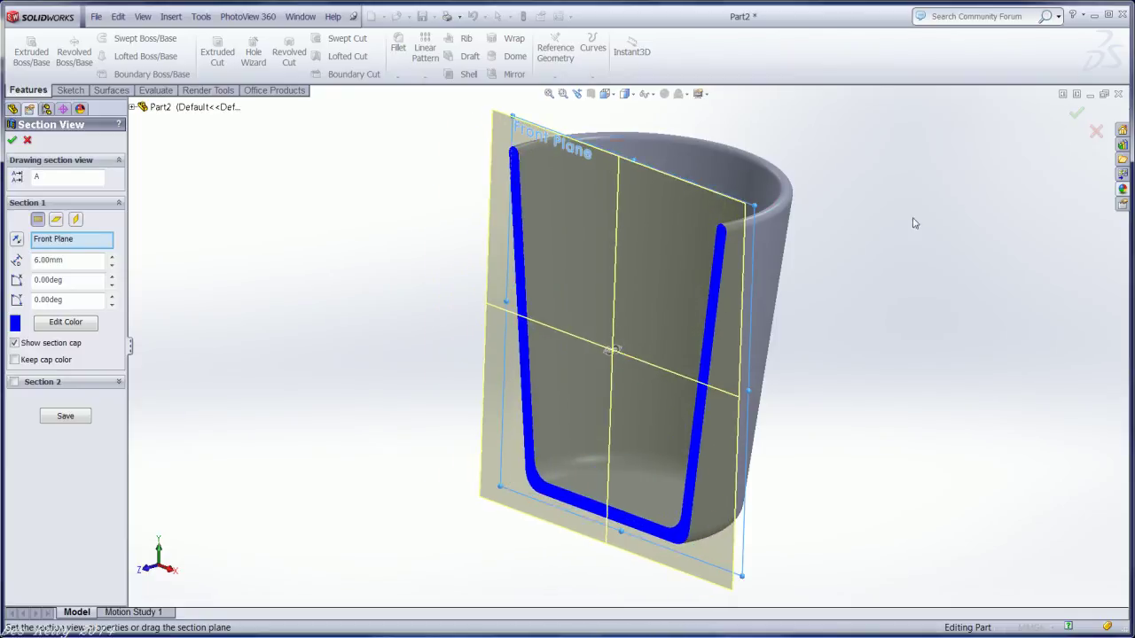
{"action": "left_click", "coordinate": [1096, 132]}
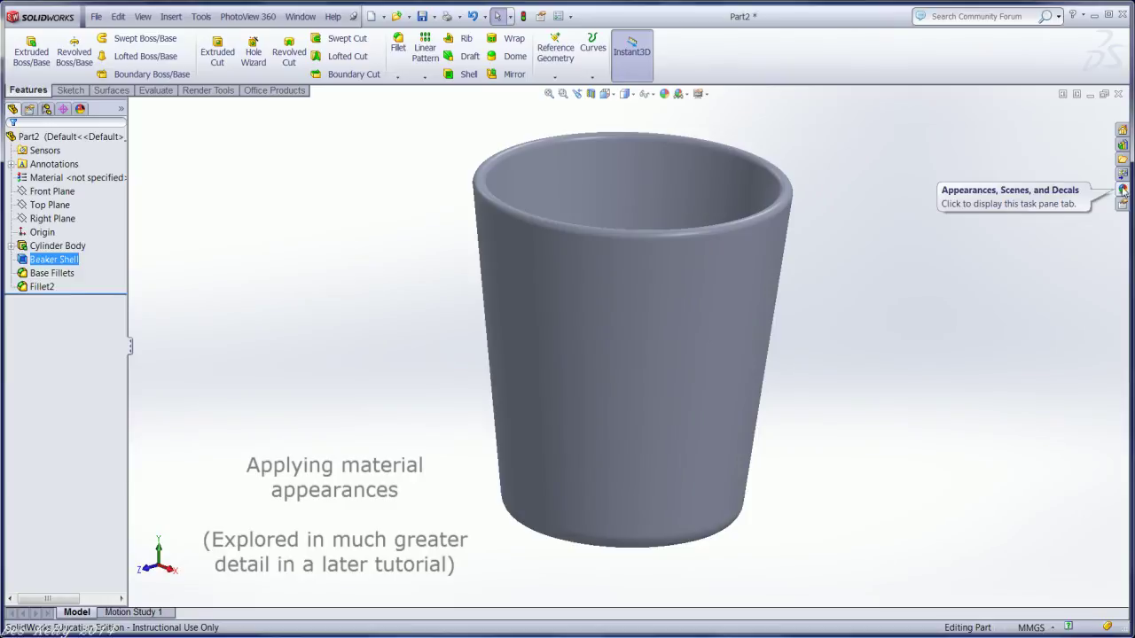
- Apply yellow high gloss plastic from Appearances > Plastic > High Gloss to the whole part
{"action": "left_click", "coordinate": [1123, 190]}
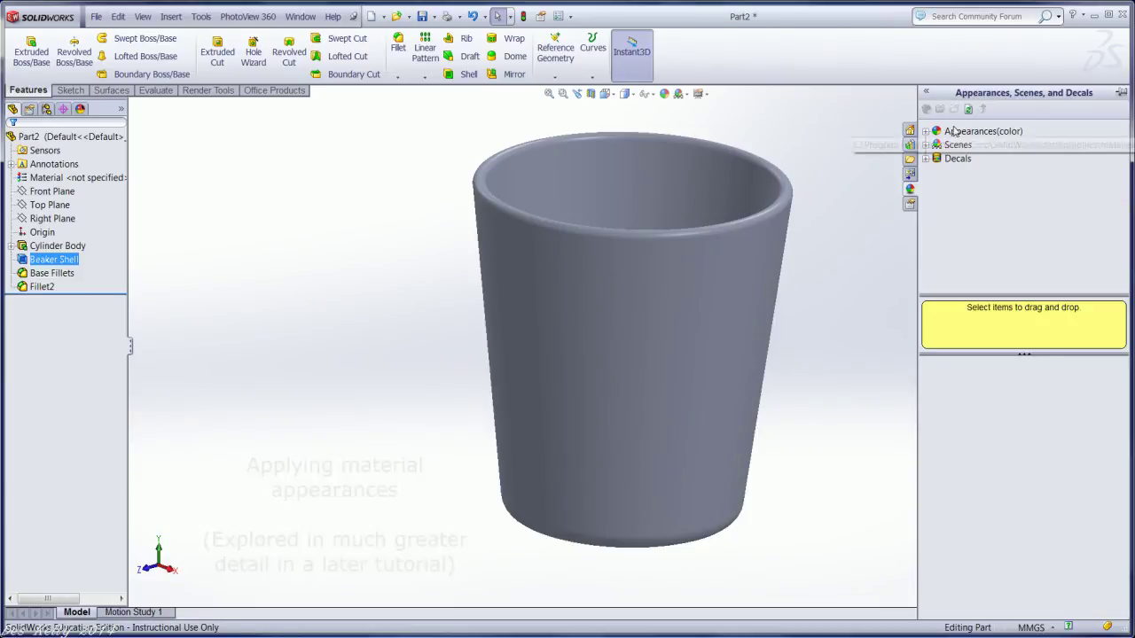
{"action": "left_click", "coordinate": [925, 132]}
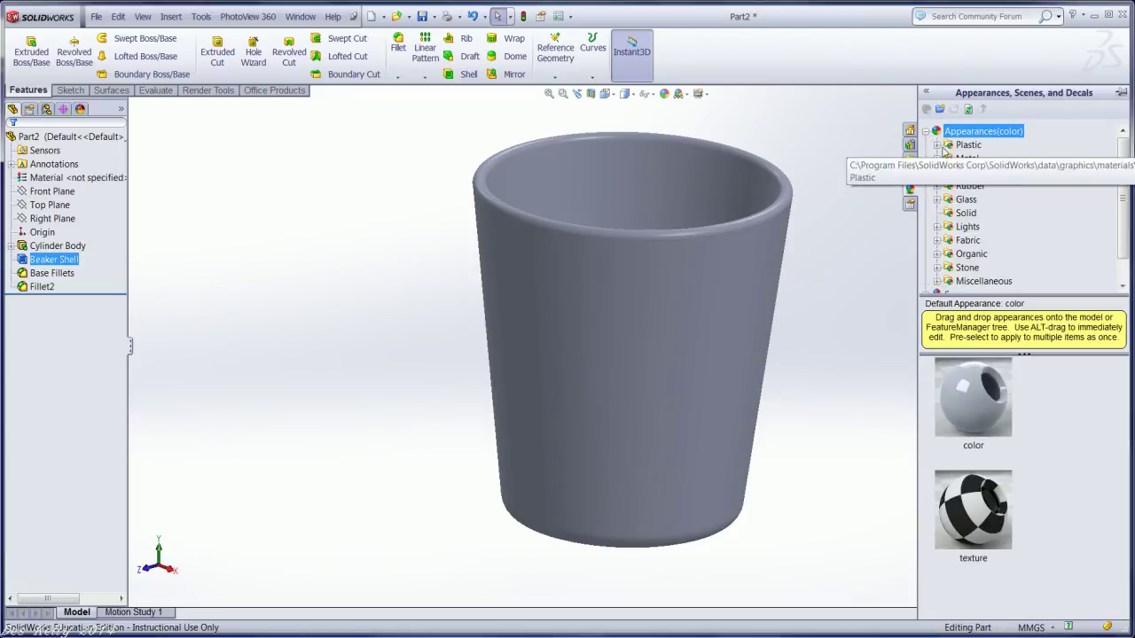
{"action": "left_click", "coordinate": [937, 145]}
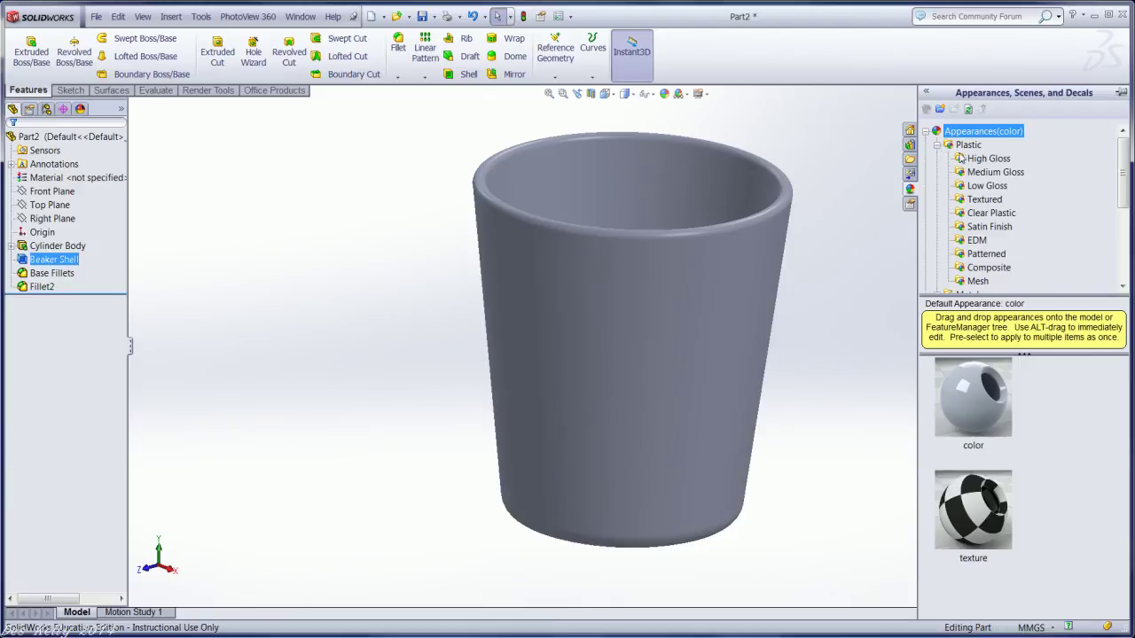
{"action": "left_click", "coordinate": [984, 161]}
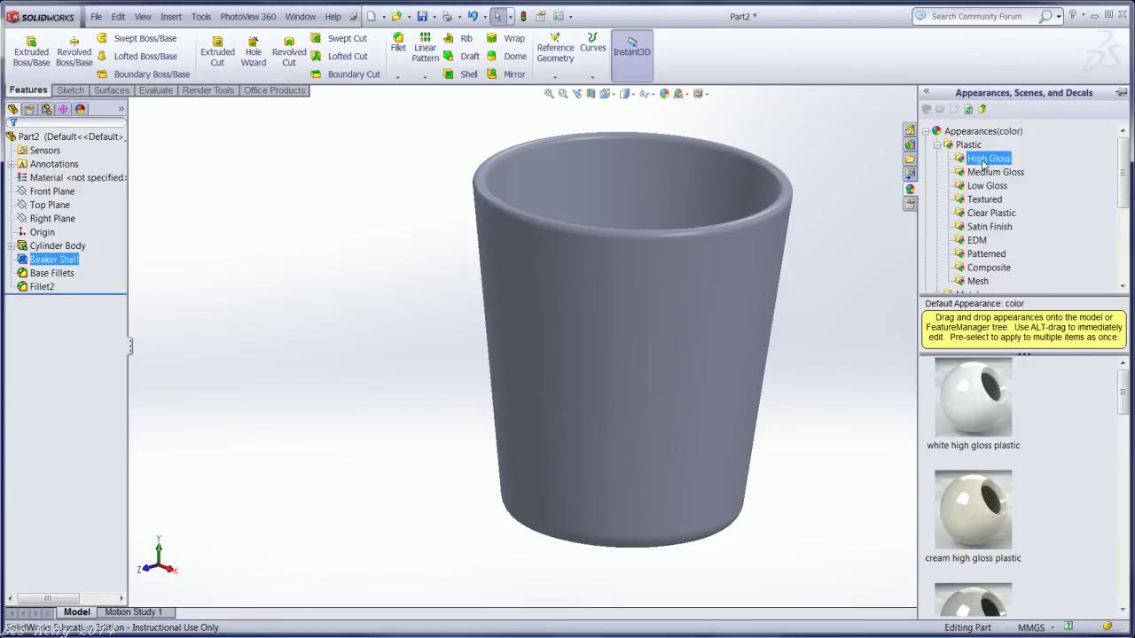
{"action": "left_click_drag", "start_coordinate": [1121, 388], "coordinate": [1124, 534]}
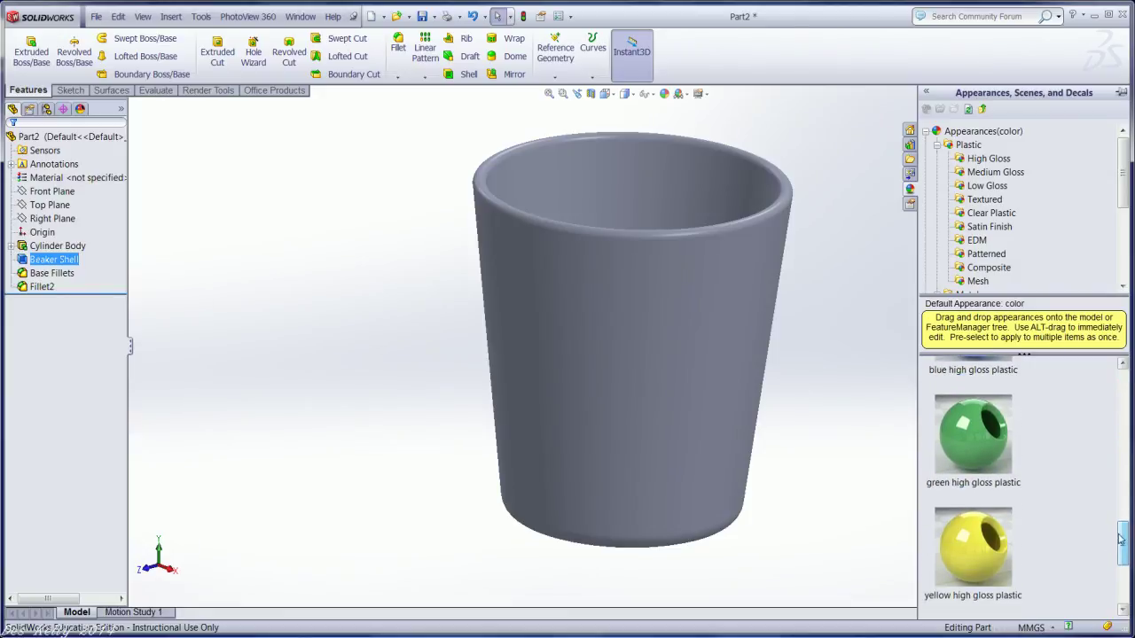
{"action": "left_click_drag", "start_coordinate": [989, 551], "coordinate": [680, 379]}
{"action": "left_click", "coordinate": [678, 379]}
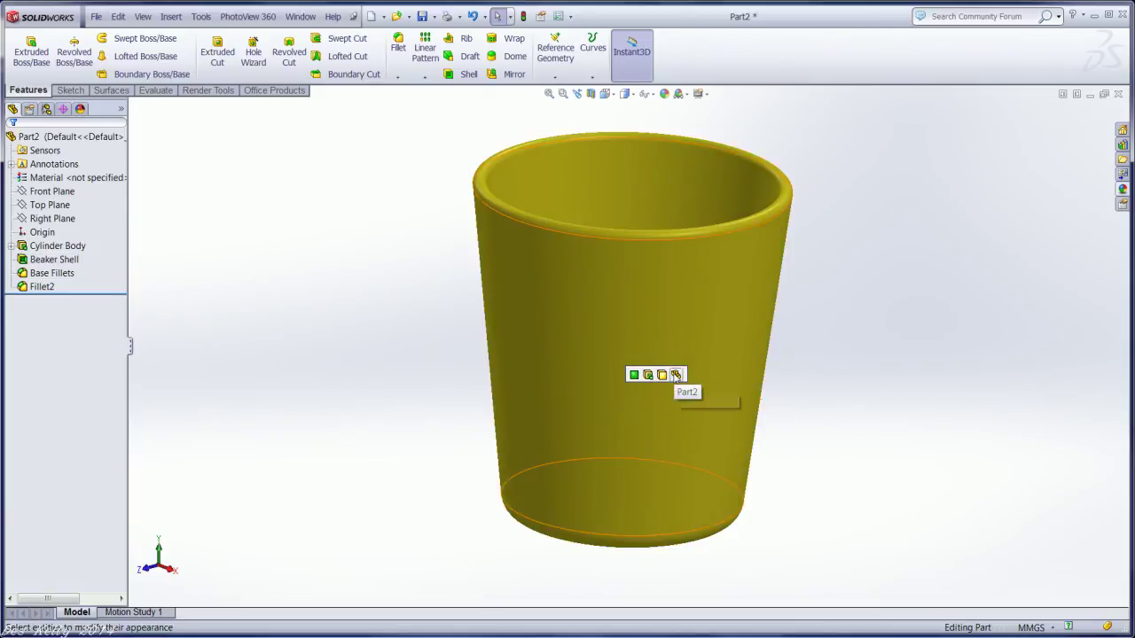
{"action": "mouse_move", "coordinate": [845, 252]}
{"action": "middle_mouse_down"}
{"action": "mouse_move", "coordinate": [843, 399]}
{"action": "mouse_move", "coordinate": [832, 292]}
{"action": "mouse_move", "coordinate": [833, 223]}
{"action": "mouse_move", "coordinate": [846, 223]}
{"action": "middle_mouse_up"}
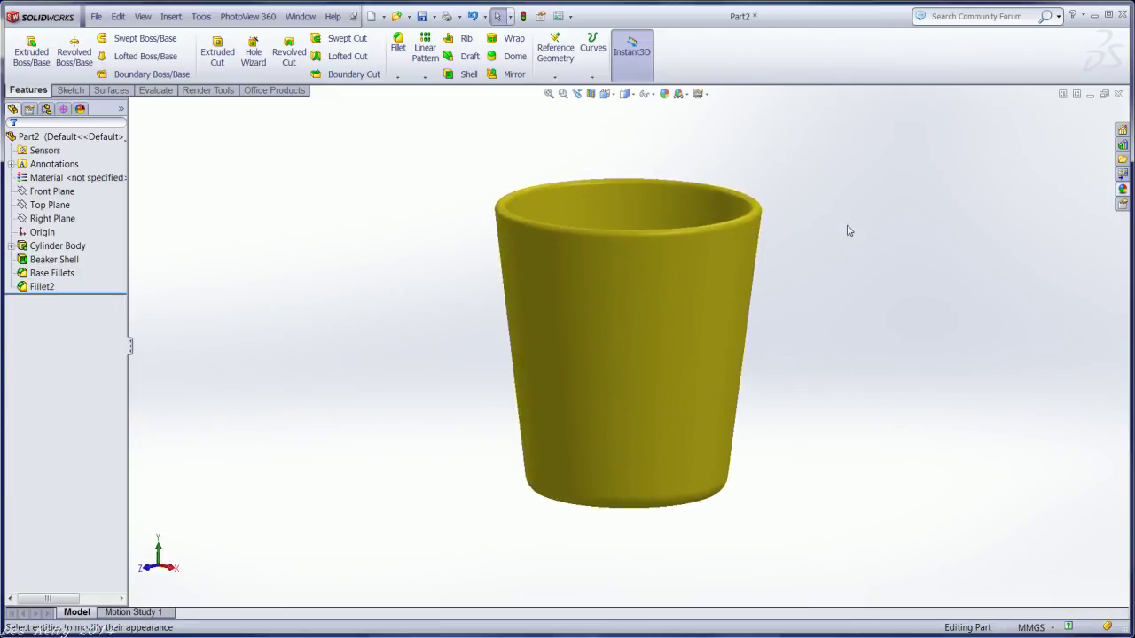